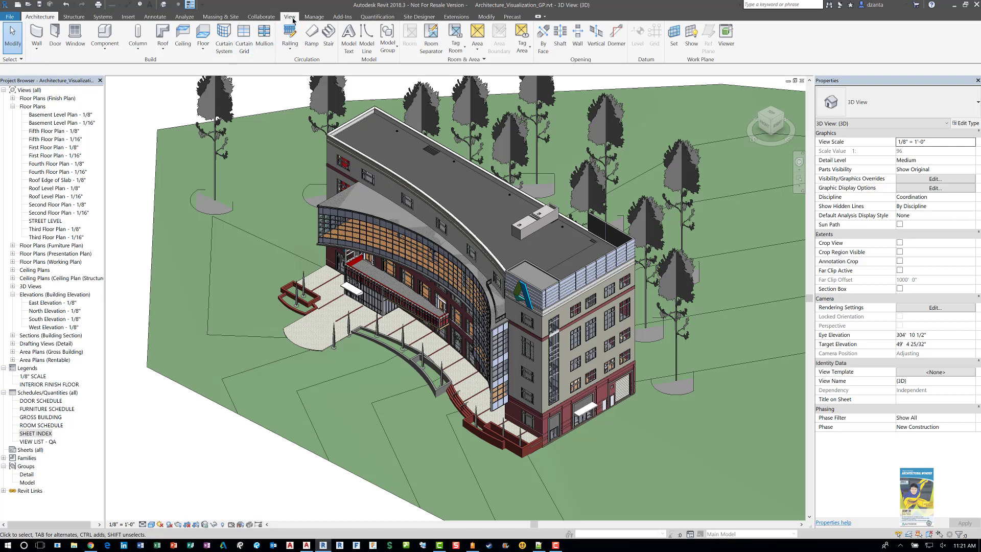
Step: Start a new Walls material takeoff and name it 'Concrete Wall Material Takeoff'
left_click(293, 19)
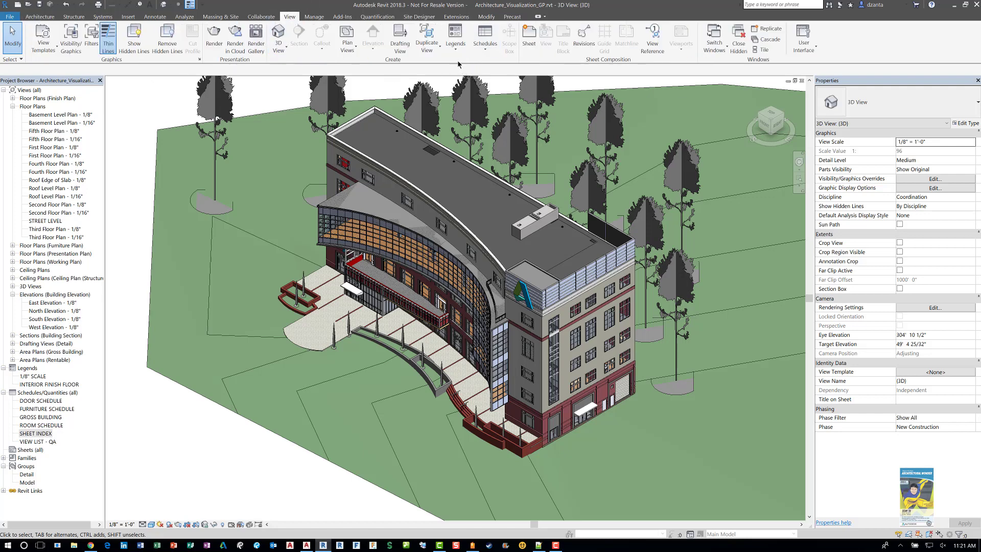
left_click(483, 51)
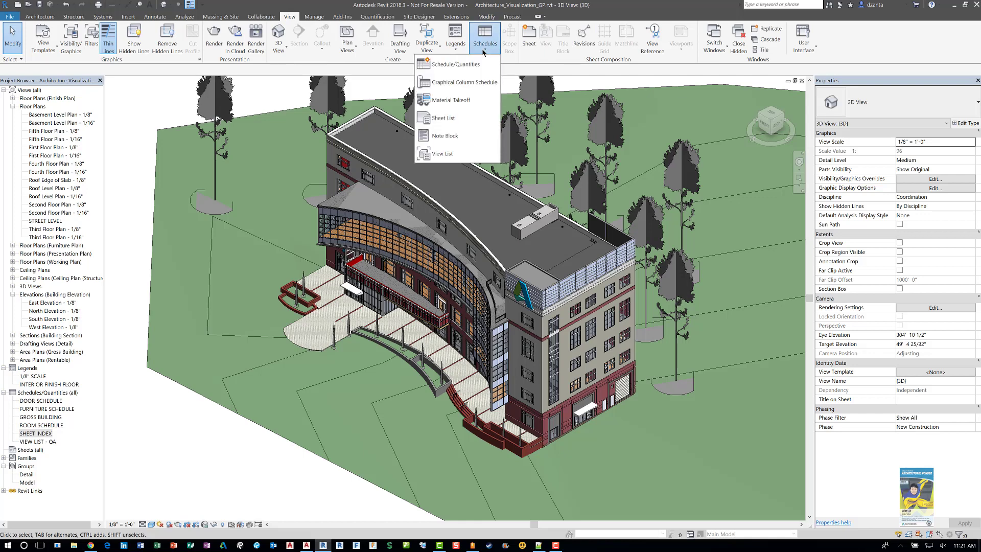
left_click(467, 101)
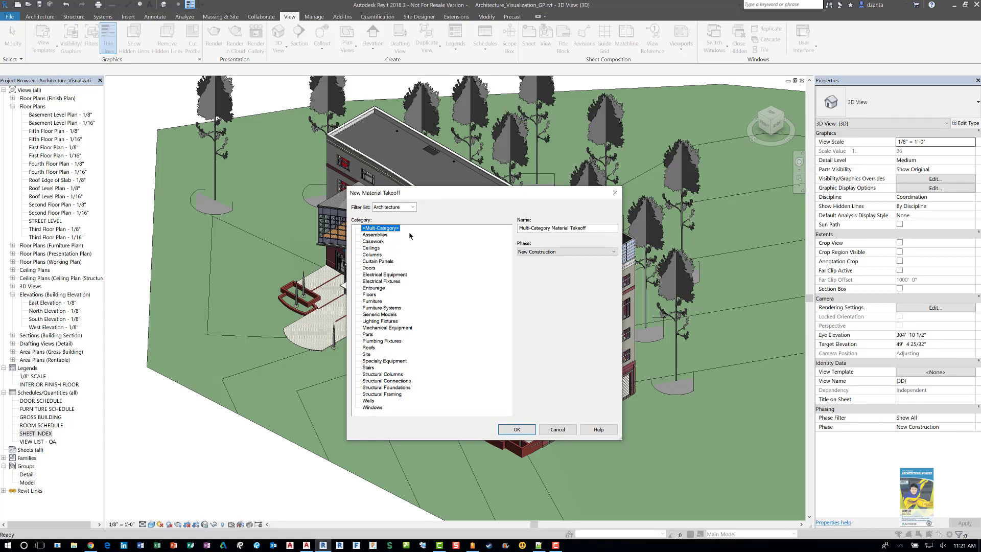
left_click(414, 210)
left_click(414, 209)
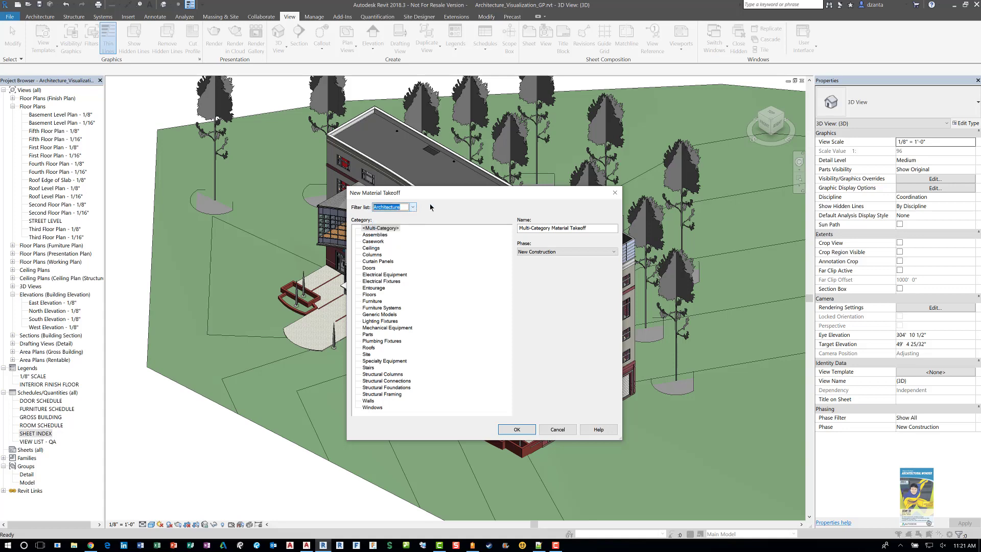
left_click(368, 402)
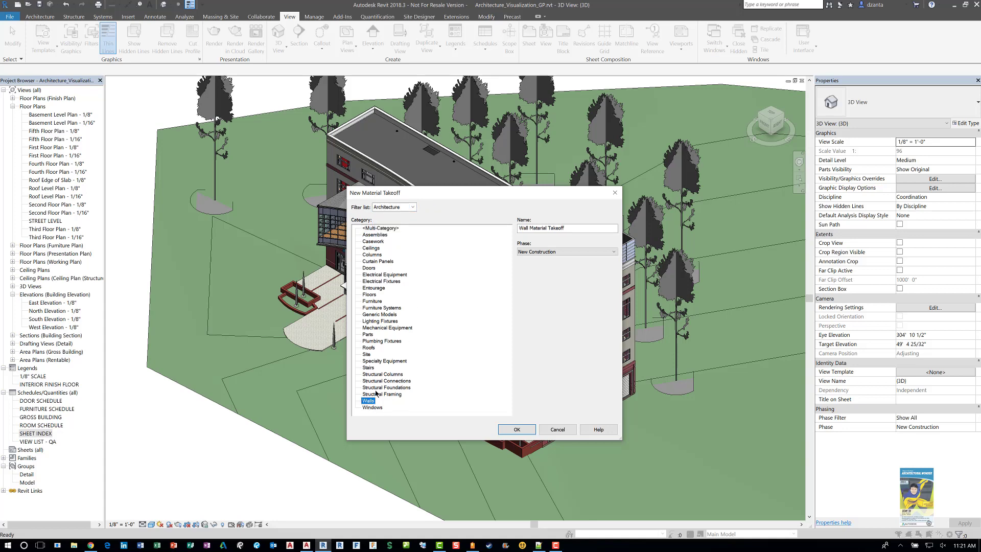
left_click(521, 229)
double_click(524, 229)
type("Concrete Wall")
Step: Add the Material Mark, Volume, Area, Description, Cost and Name fields to the takeoff
left_click(516, 430)
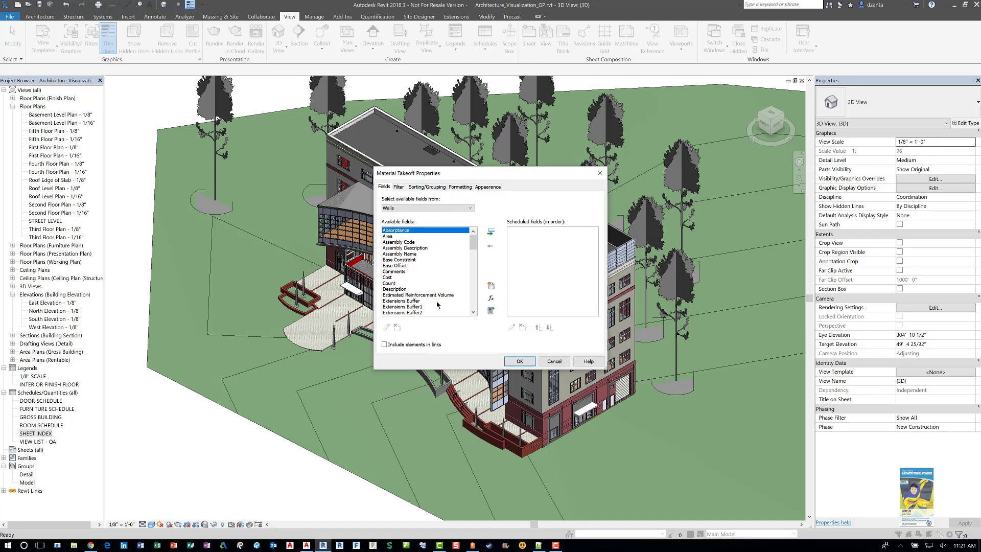
left_click_drag(474, 247, 478, 287)
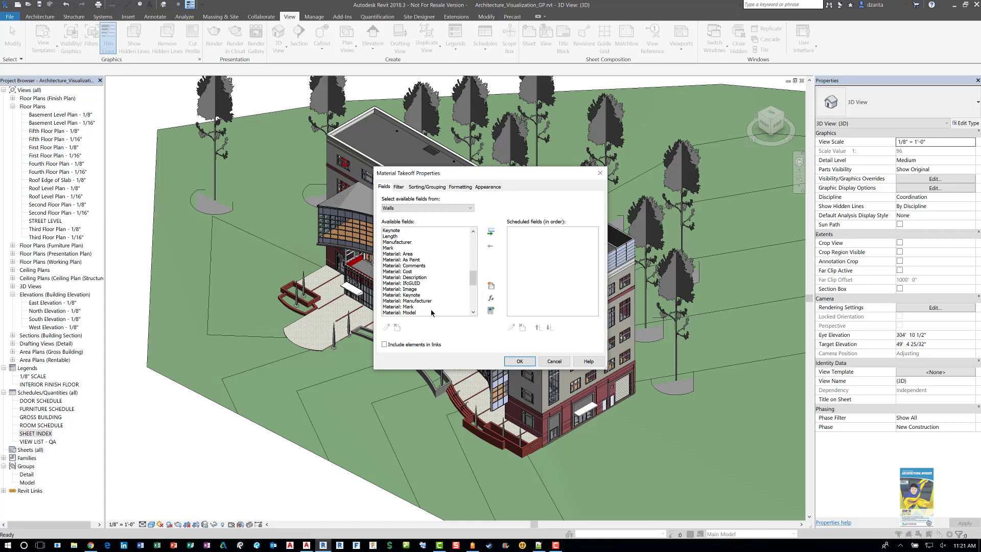
double_click(411, 308)
scroll(417, 302, "down", 2)
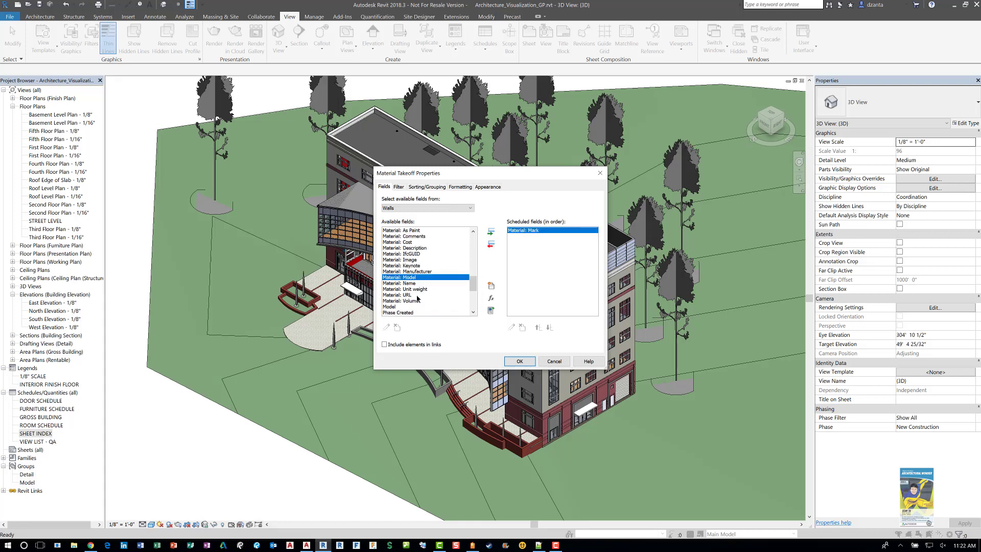
double_click(418, 301)
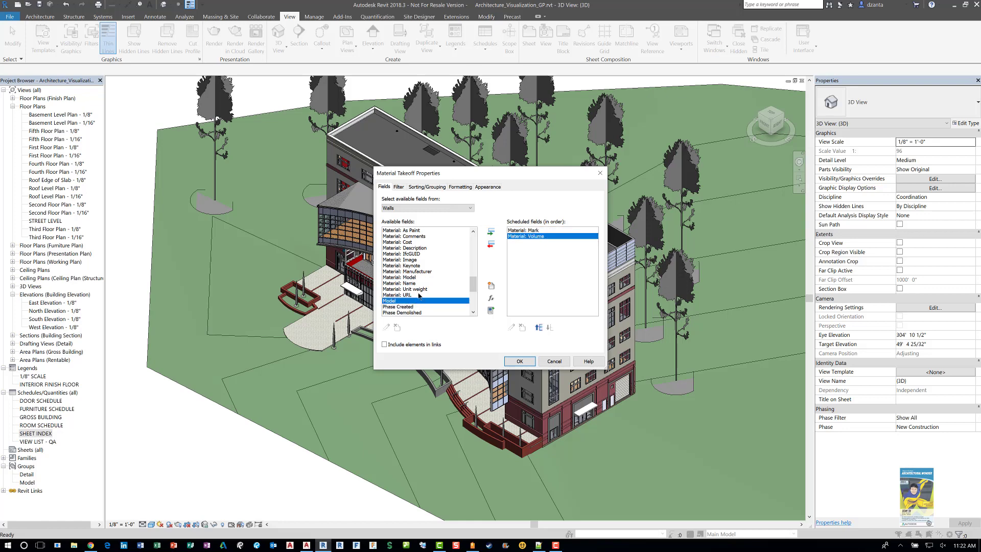
scroll(420, 282, "up", 2)
double_click(412, 254)
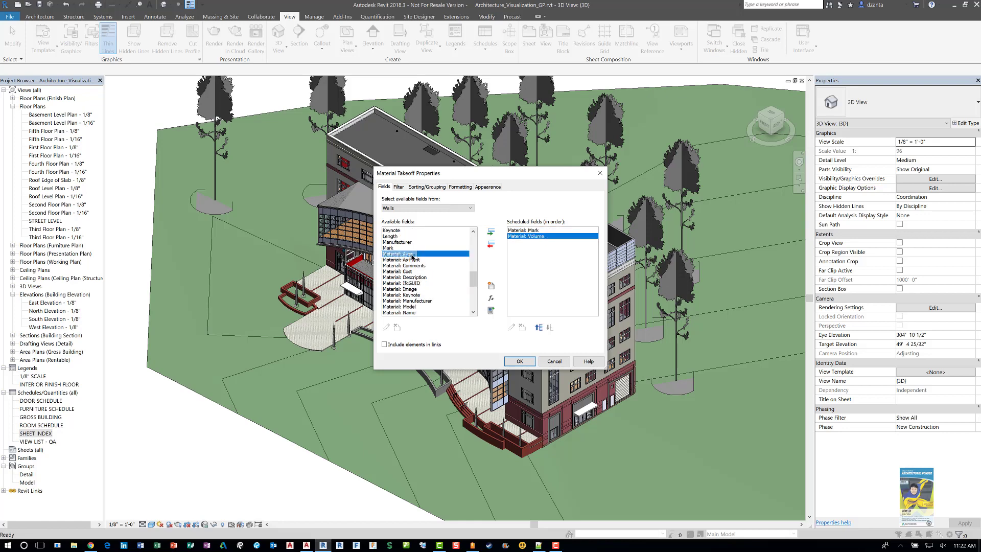
double_click(417, 272)
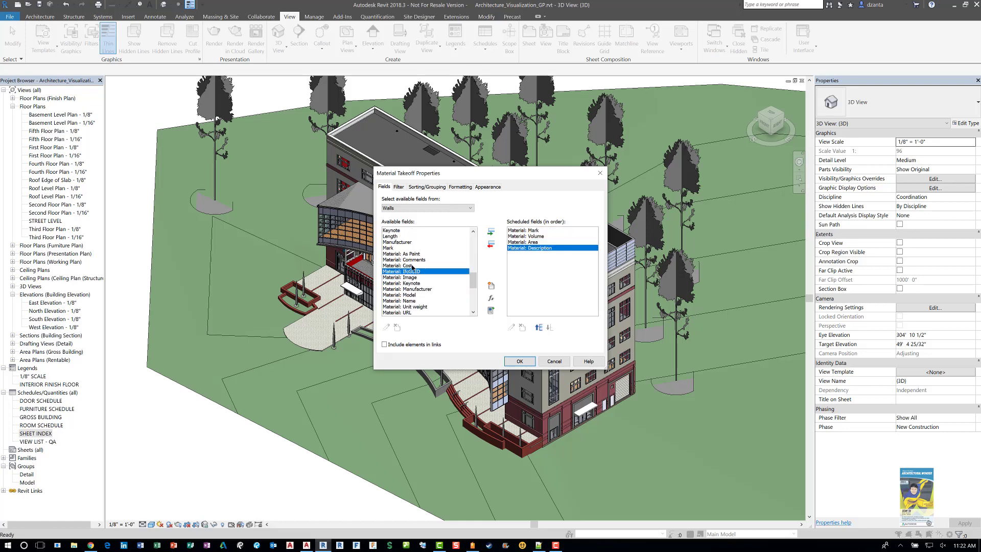
double_click(413, 266)
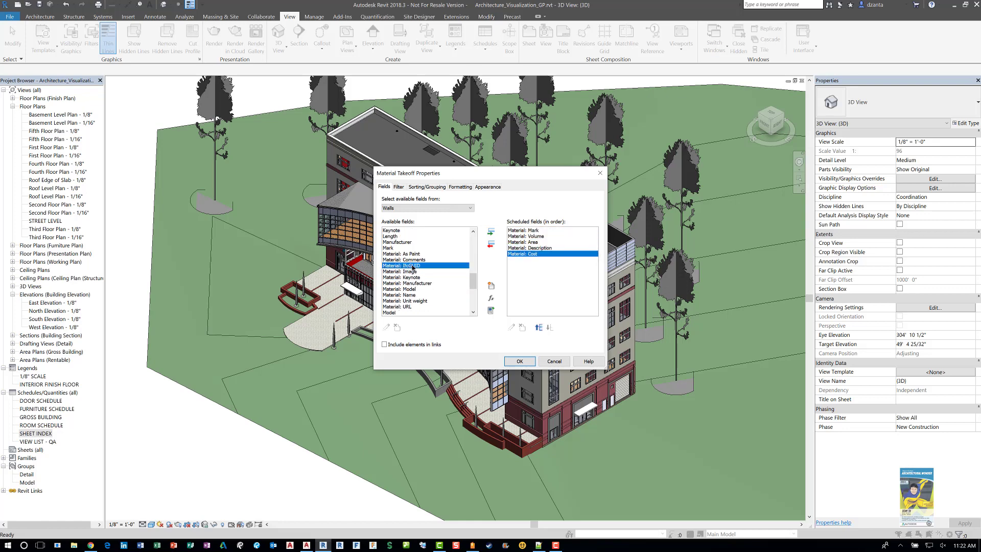
double_click(410, 297)
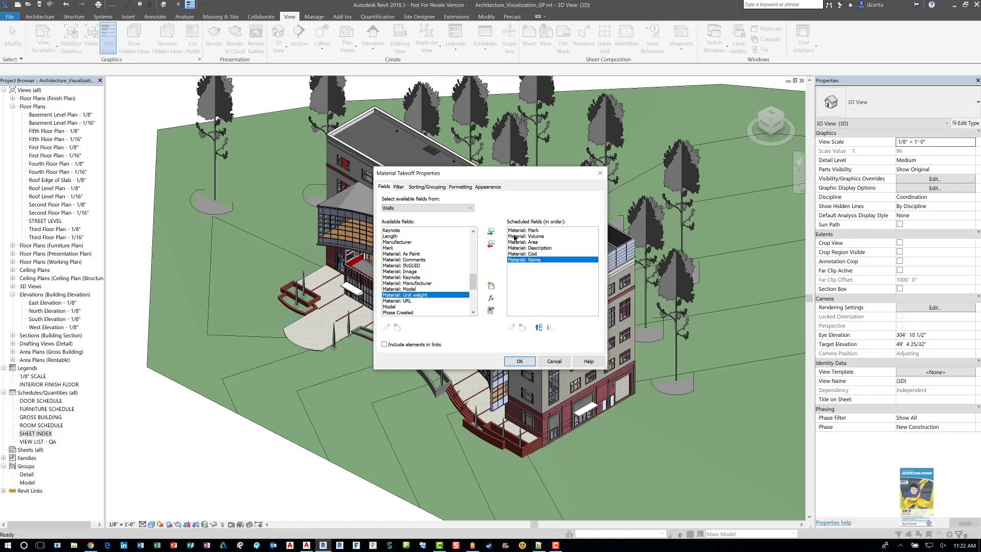
Step: Reorder the fields to Mark, Name, Area, Volume, Cost, Description
left_click(539, 328)
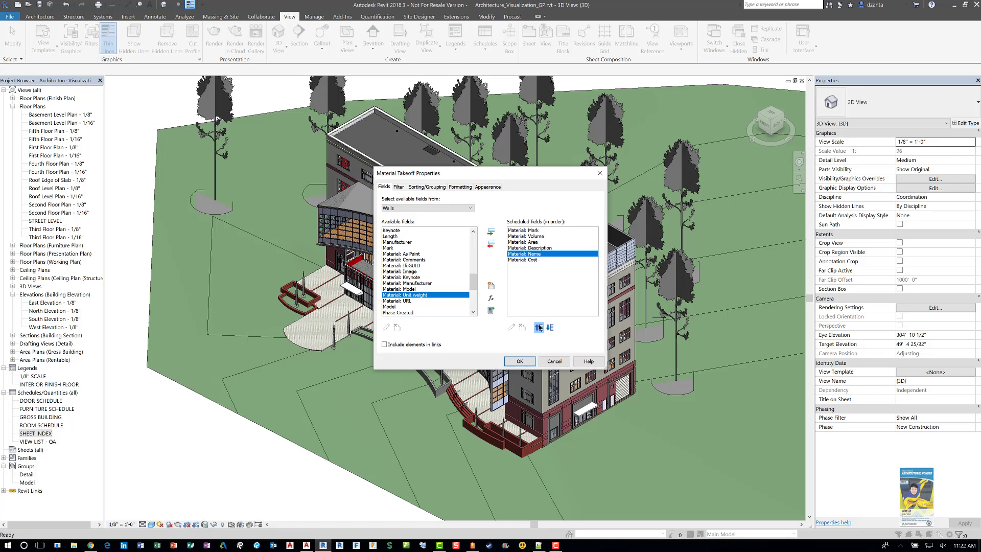
left_click(538, 328)
left_click(539, 328)
left_click(539, 328)
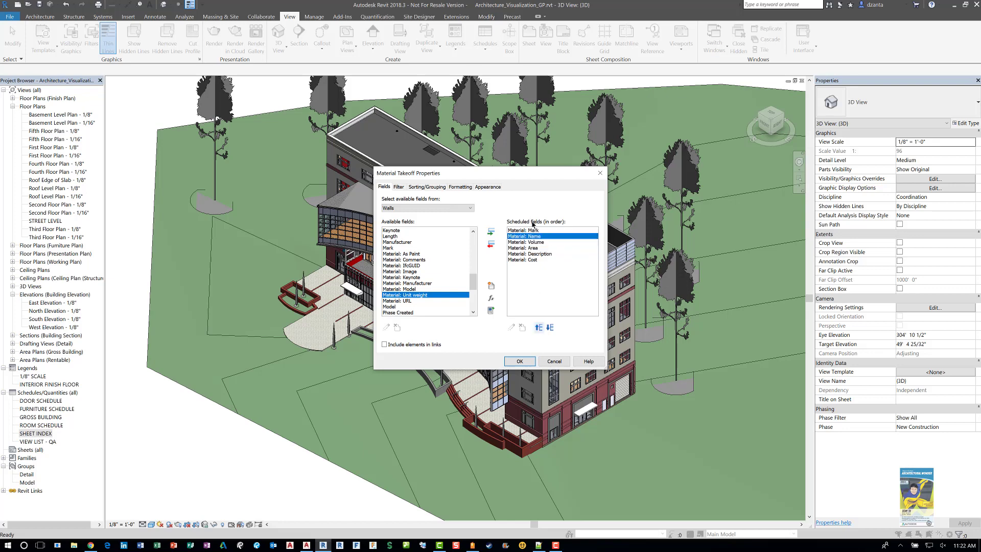
left_click(533, 249)
left_click(539, 328)
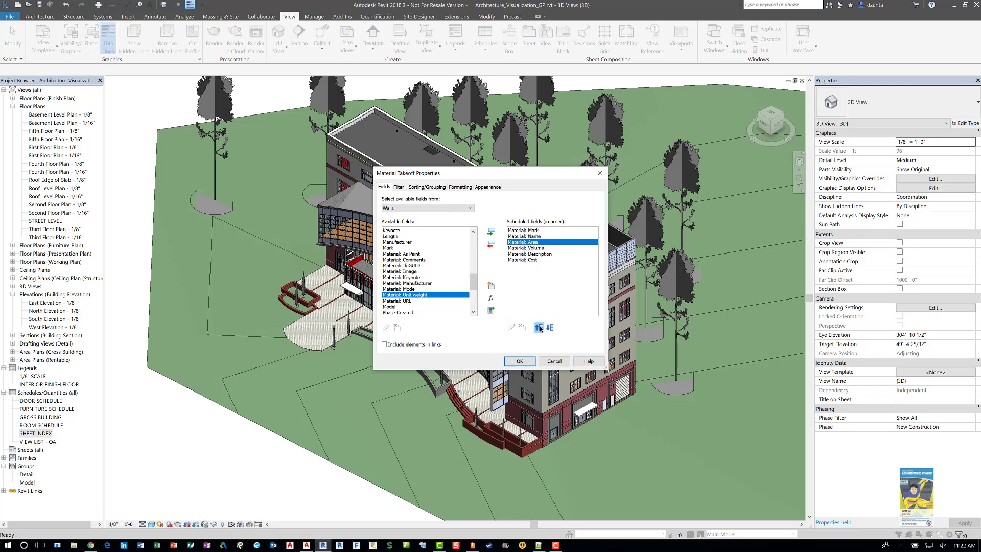
left_click(538, 254)
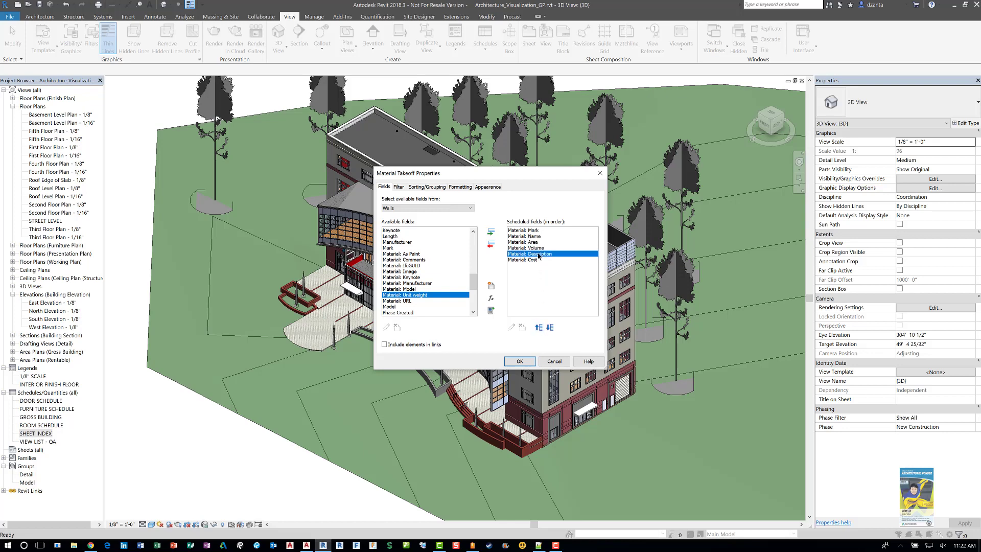
left_click(550, 328)
Step: Filter the takeoff to Material: Name equals 'Concrete - Cast-in-Place Concrete'
left_click(402, 189)
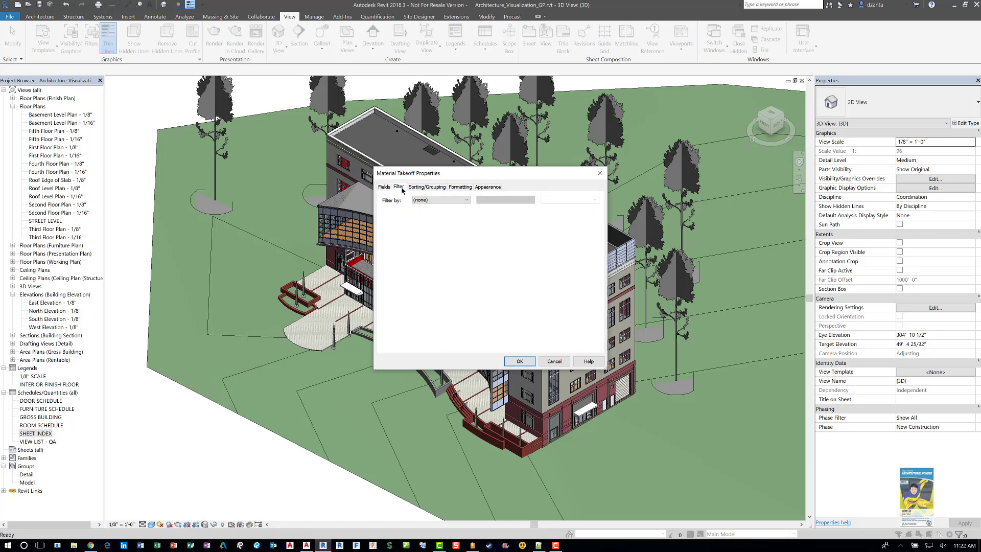
left_click(430, 201)
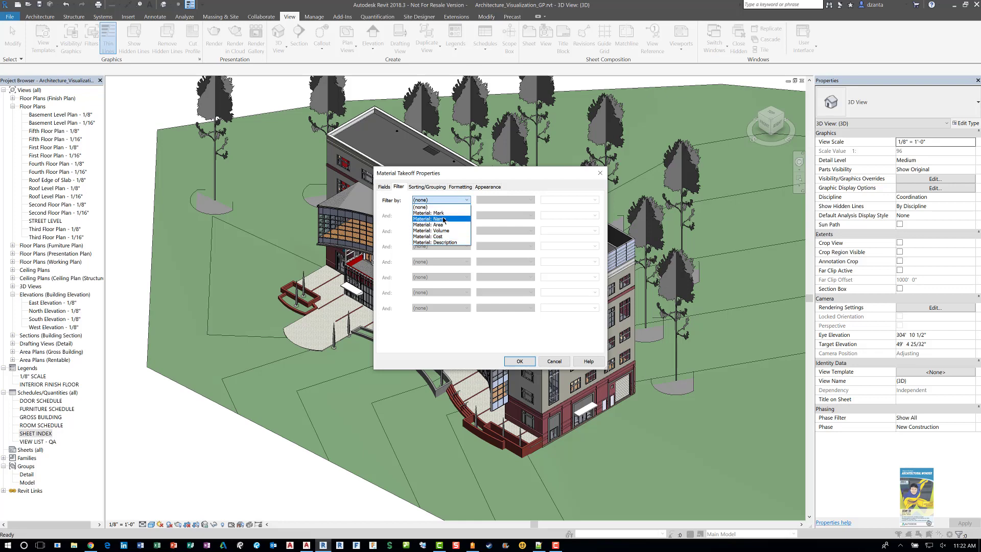
left_click(444, 218)
left_click(523, 200)
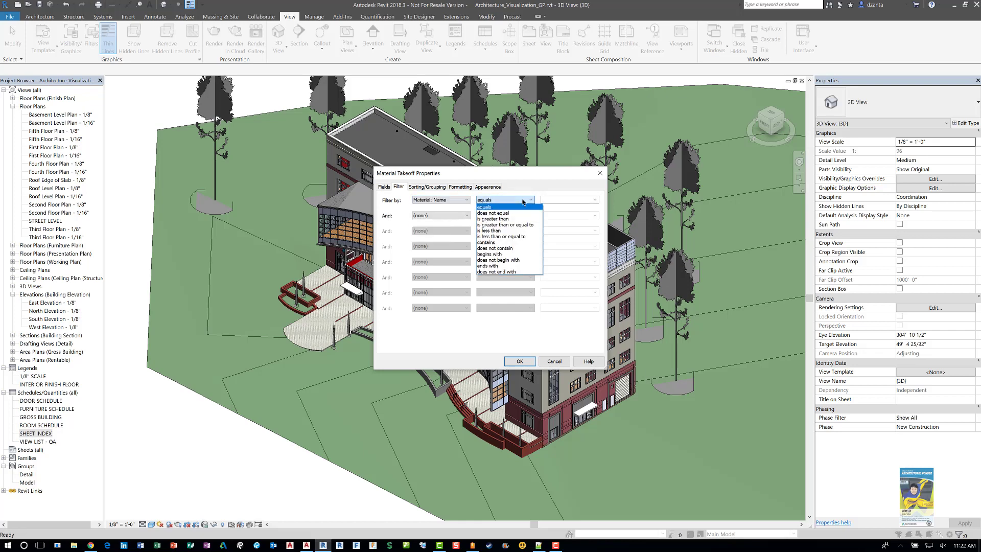
left_click(533, 202)
left_click(595, 200)
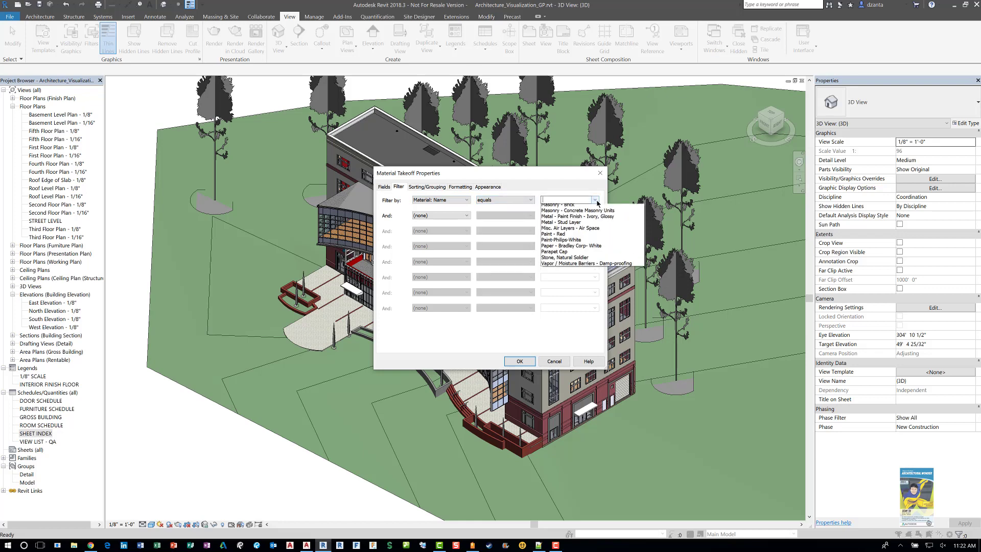
left_click(599, 213)
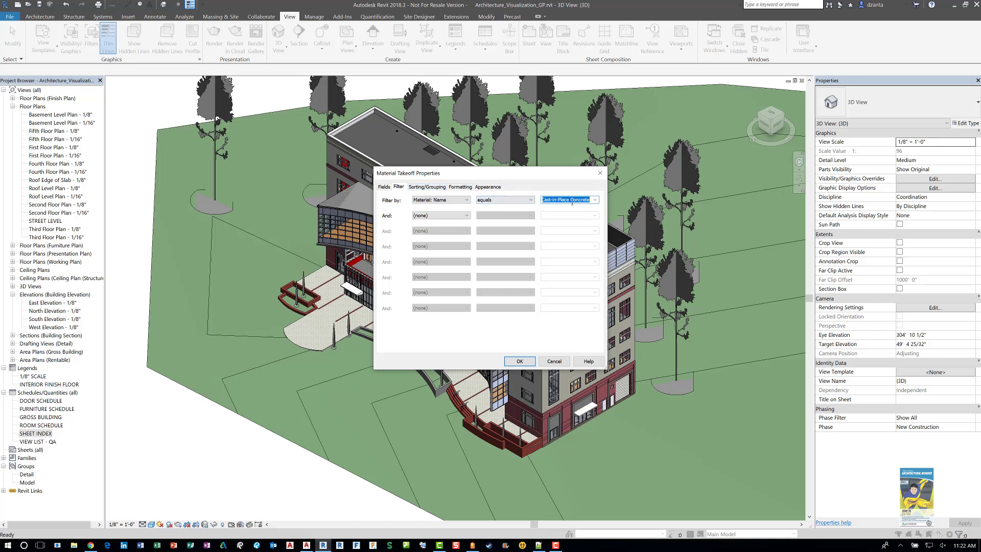
Step: Sort by Material: Mark, then Name, Area and Volume, and turn on grand totals
left_click(422, 188)
left_click(462, 201)
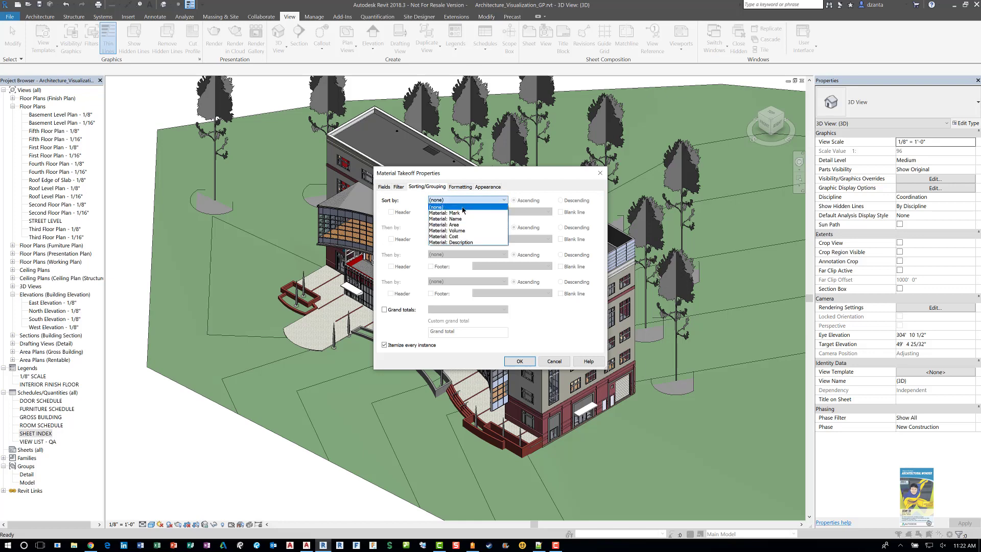
left_click(465, 213)
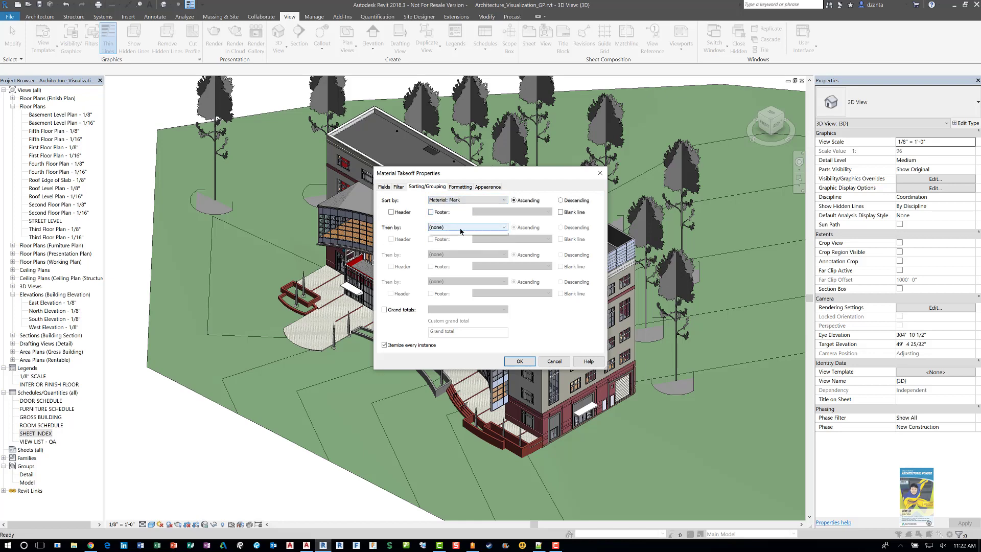
left_click(462, 228)
left_click(463, 246)
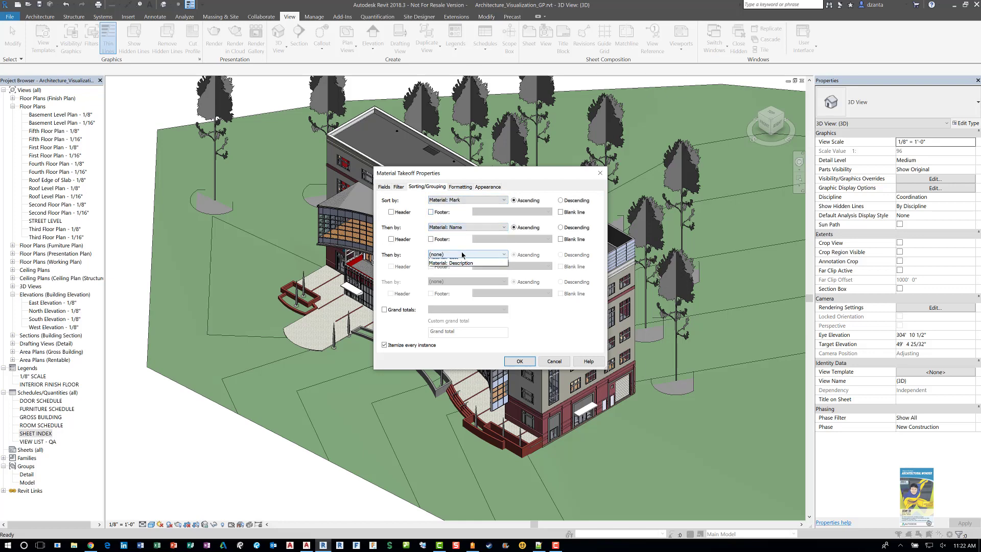
left_click(463, 255)
left_click(462, 279)
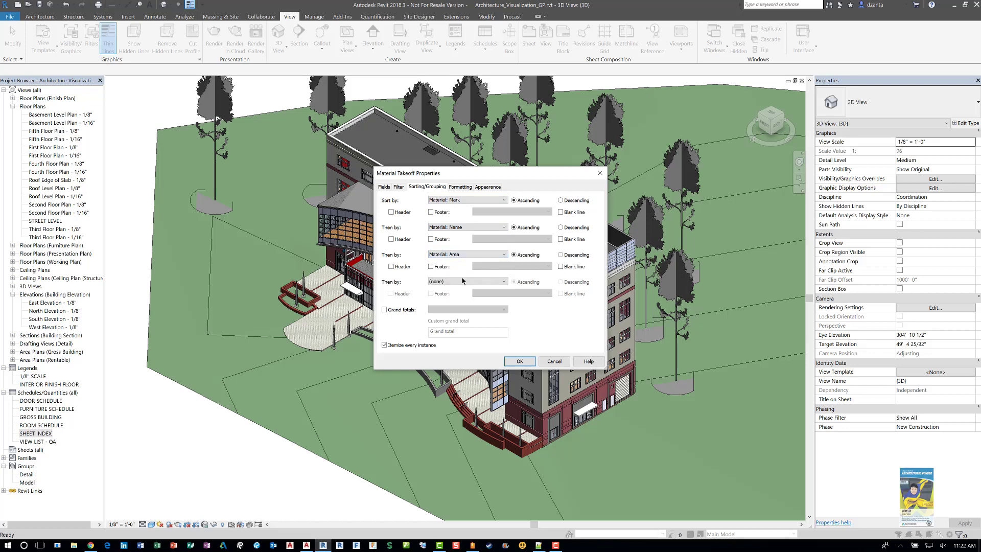
left_click(462, 281)
left_click(452, 312)
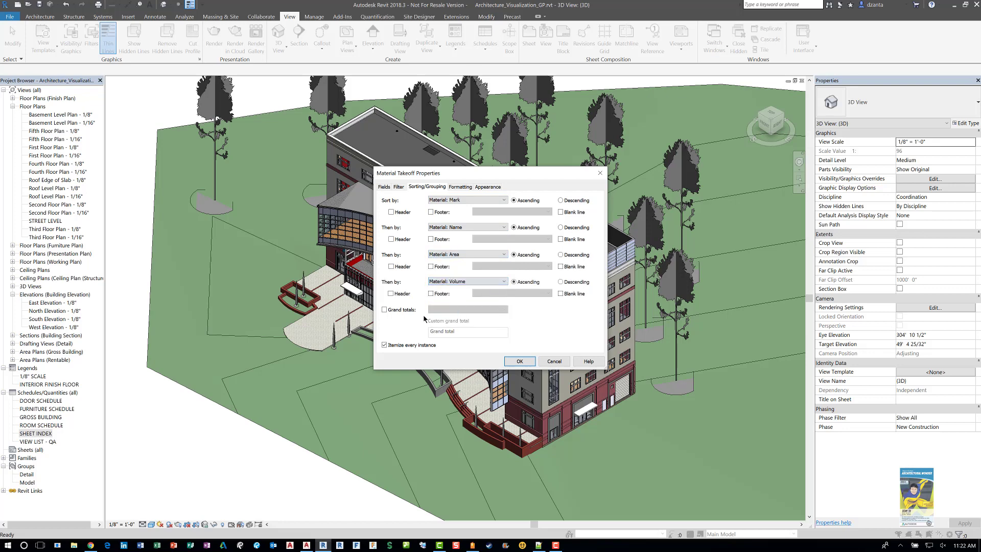
left_click(409, 313)
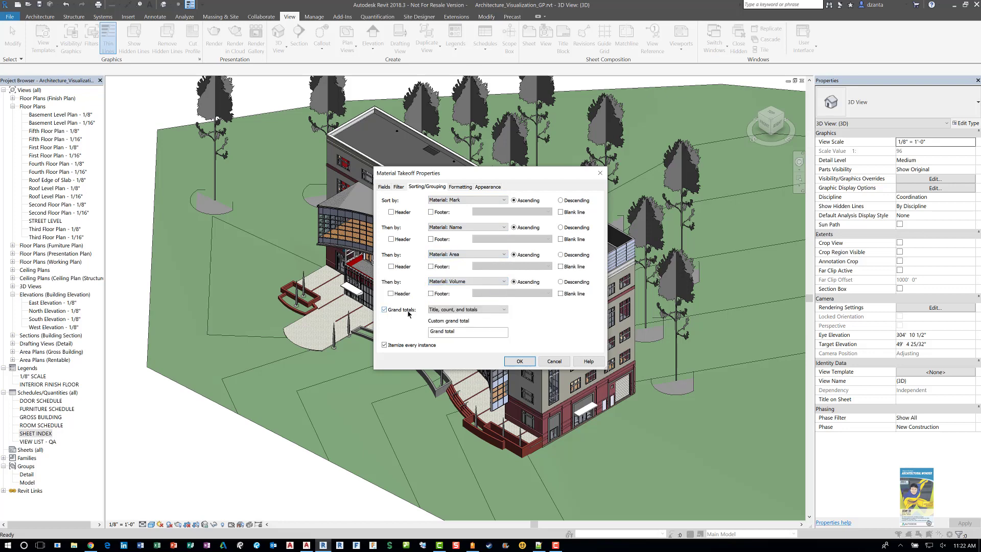
Step: Center-align all six takeoff columns
left_click(459, 187)
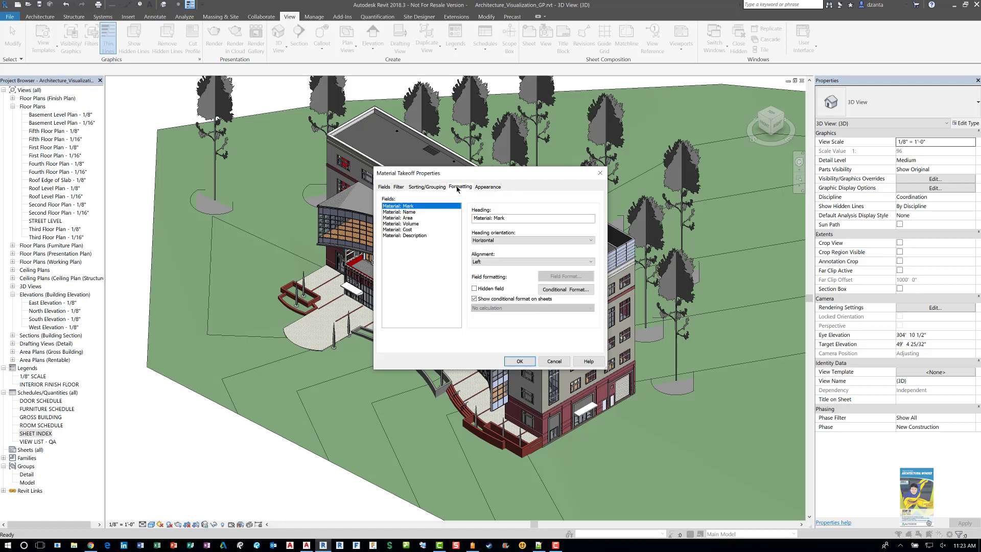
left_click(409, 235, "shift")
left_click(482, 261)
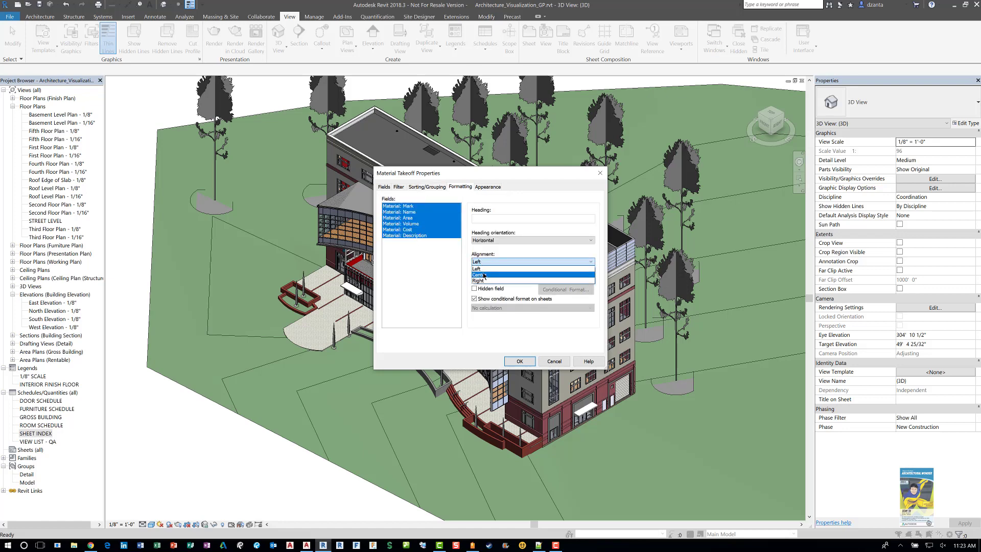
left_click(484, 275)
Step: Set the Material: Area and Material: Volume columns to calculate totals
left_click(420, 236)
left_click(417, 229)
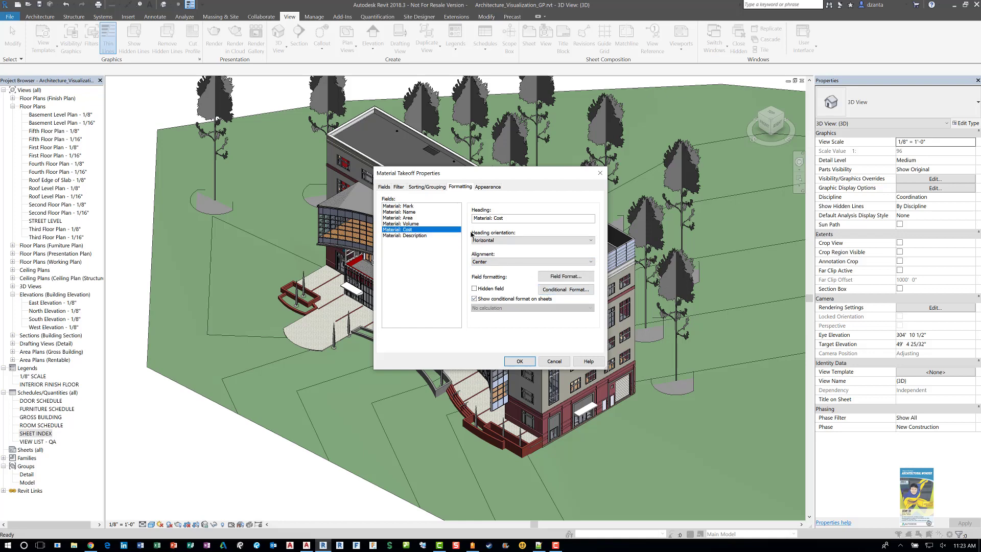
left_click(409, 218)
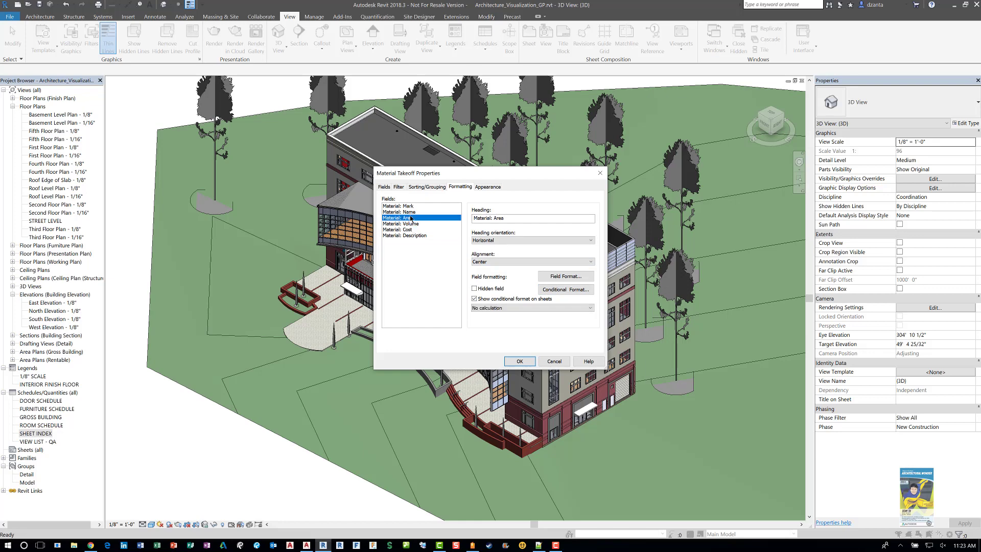
left_click(488, 309)
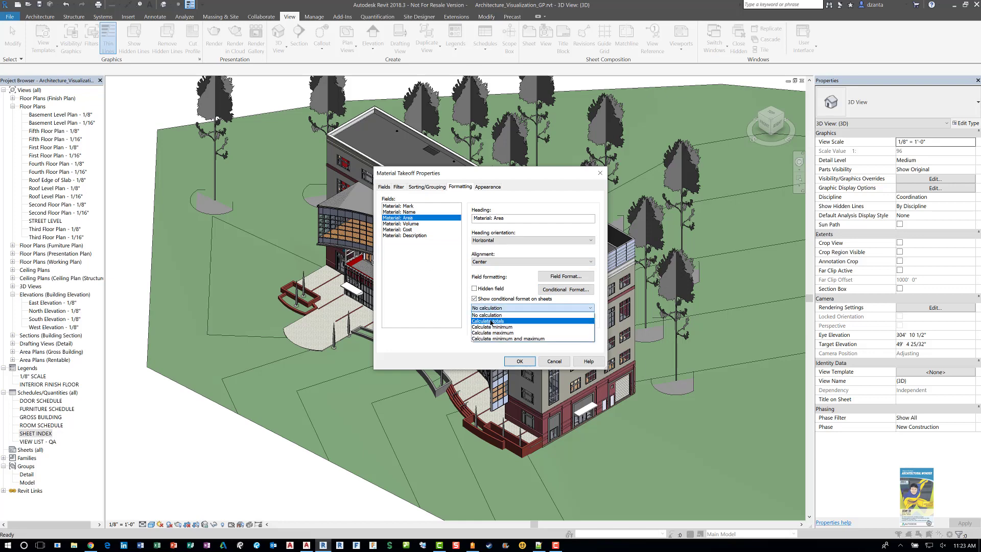
left_click(488, 317)
left_click(420, 224)
left_click(492, 308)
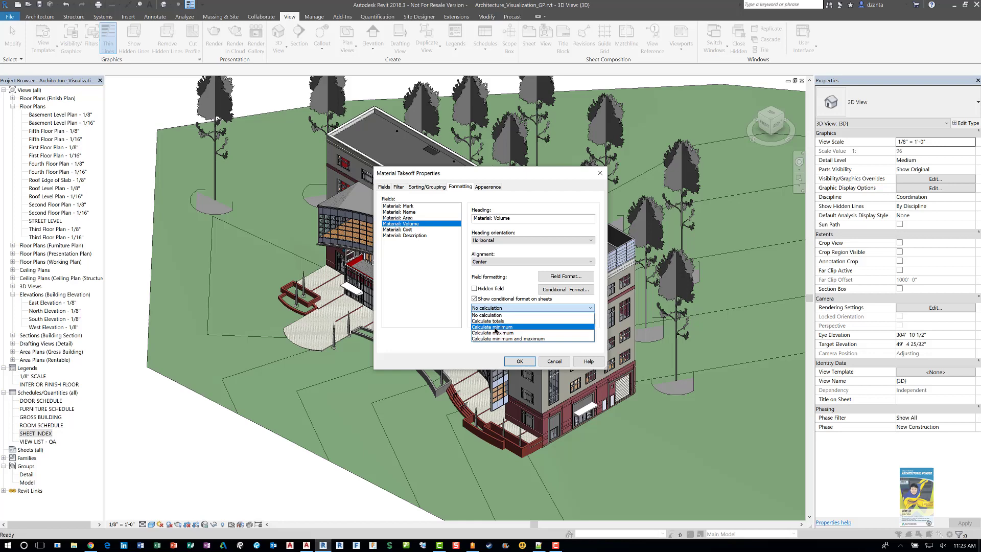
left_click(488, 321)
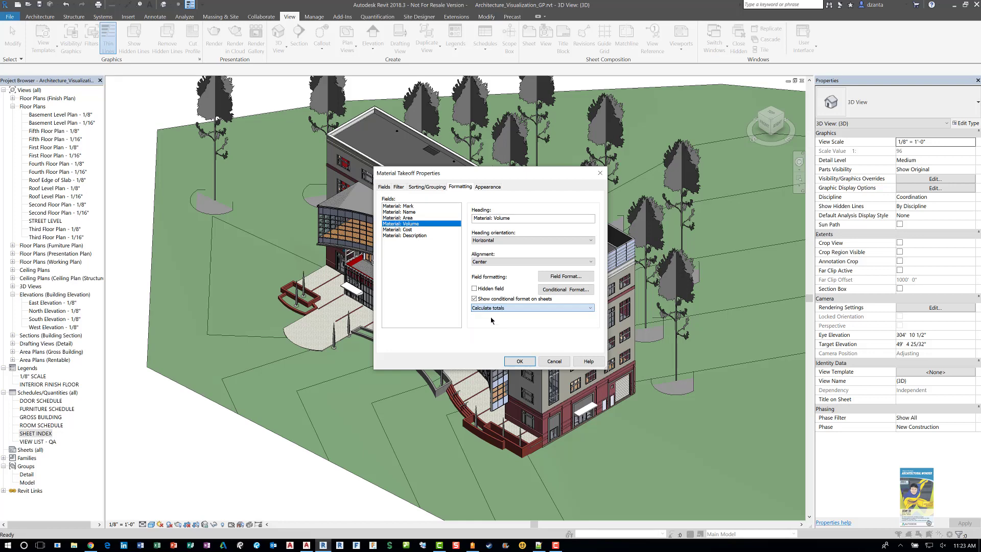
left_click(426, 230)
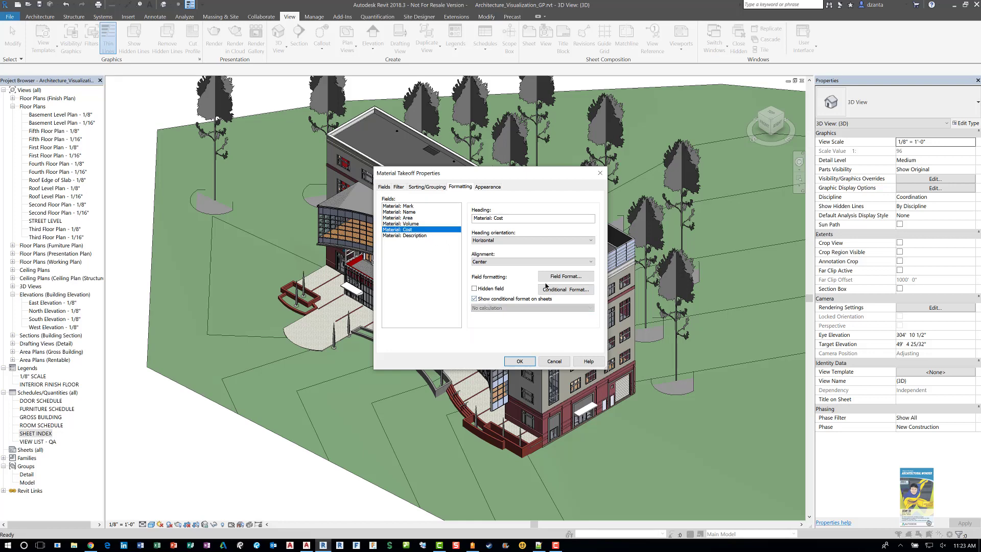
Step: Add a Wide Lines outline, 1/2" Arial title text and 1/4" Arial header text
left_click(488, 187)
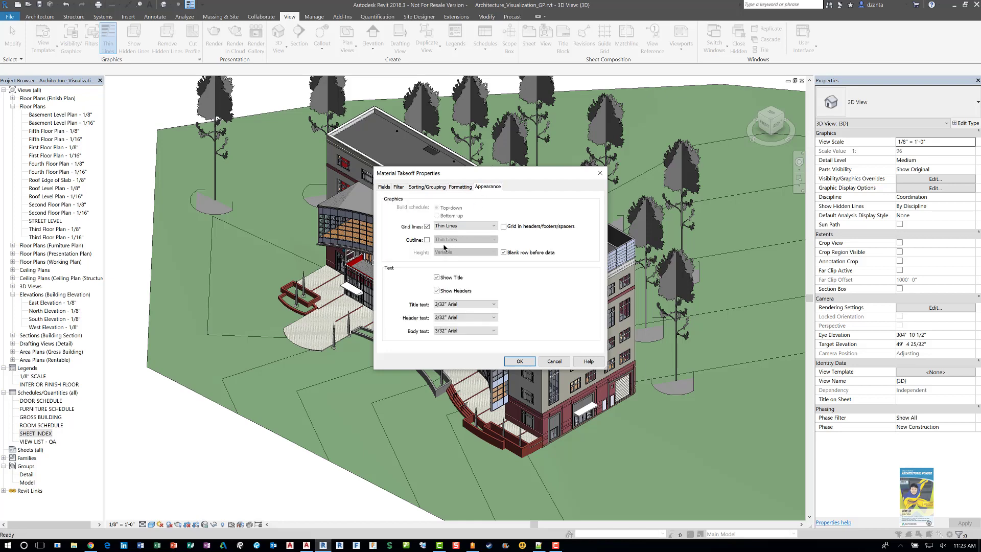
left_click(427, 240)
left_click(452, 240)
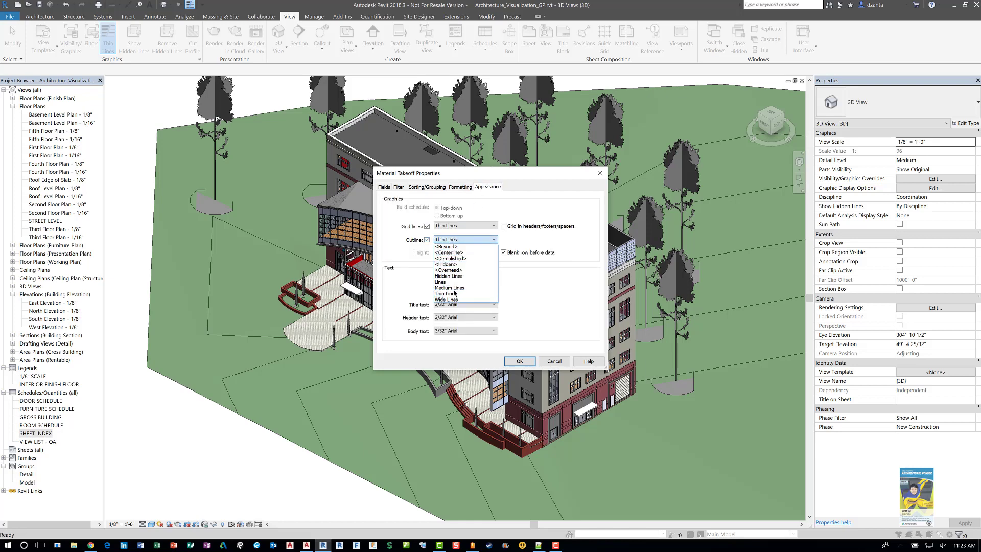
left_click(455, 299)
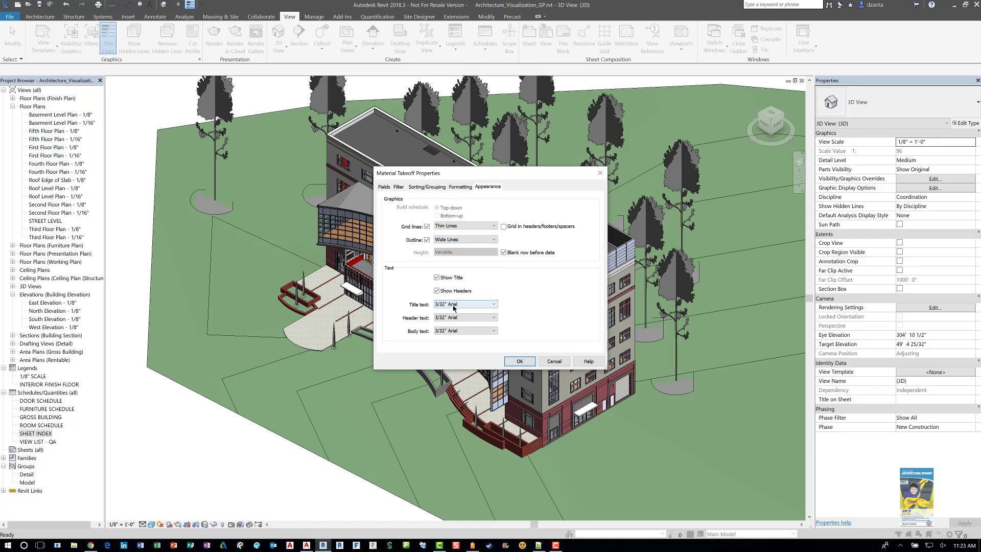
left_click(455, 304)
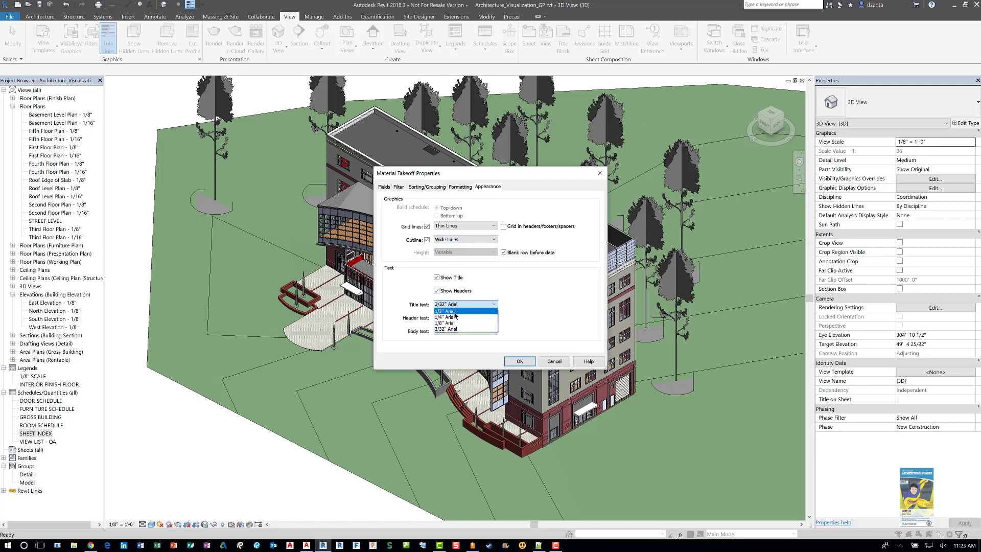
left_click(454, 311)
left_click(456, 318)
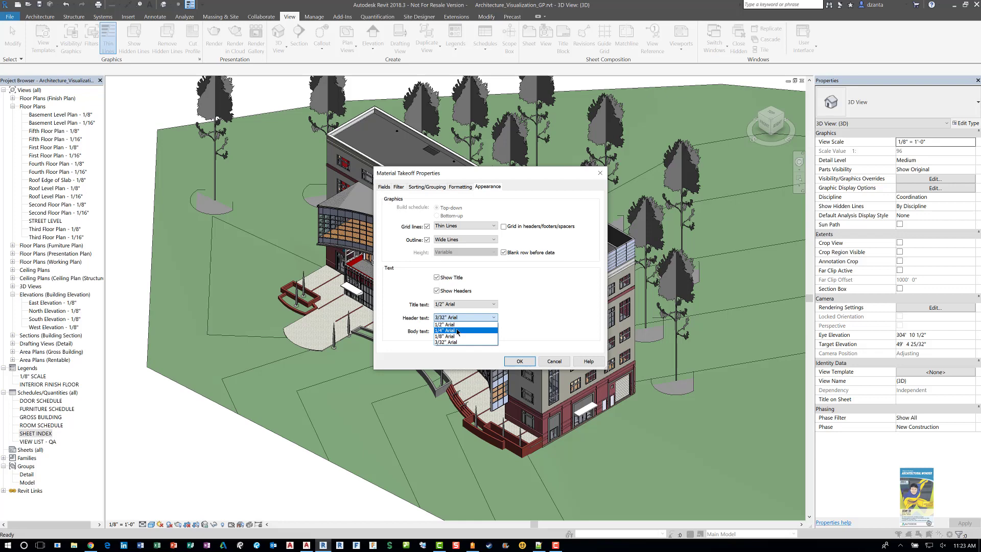
left_click(458, 332)
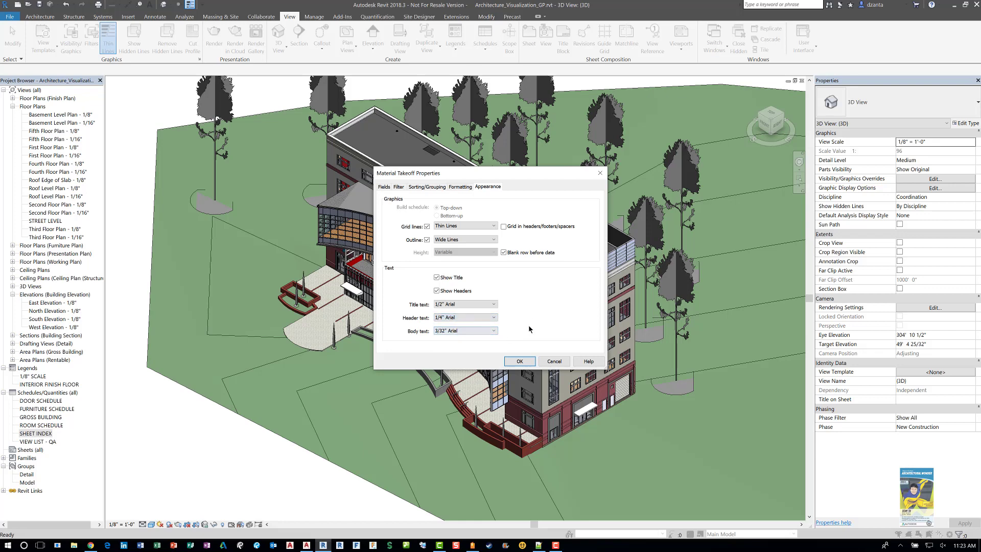
Step: Create the schedule and widen its name and area columns so material names show fully
left_click(519, 361)
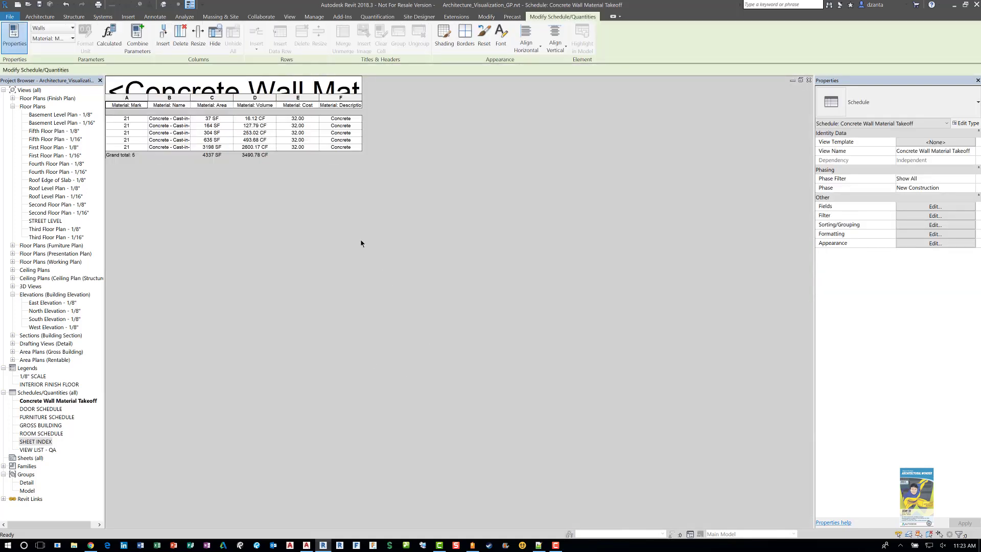
left_click_drag(148, 105, 361, 100)
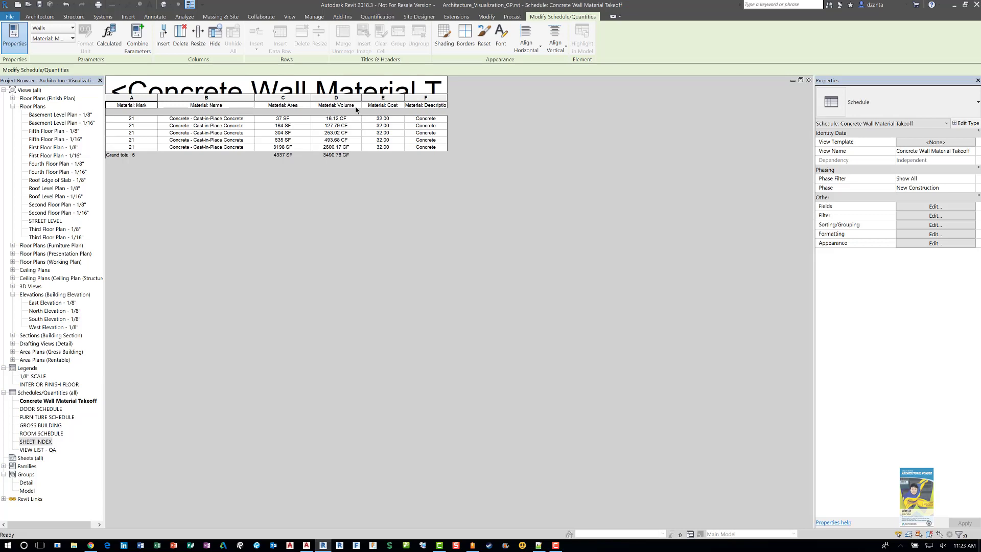
Step: Group the Material: Area and Volume headers and title the group 'Material Math Data'
left_click(300, 106)
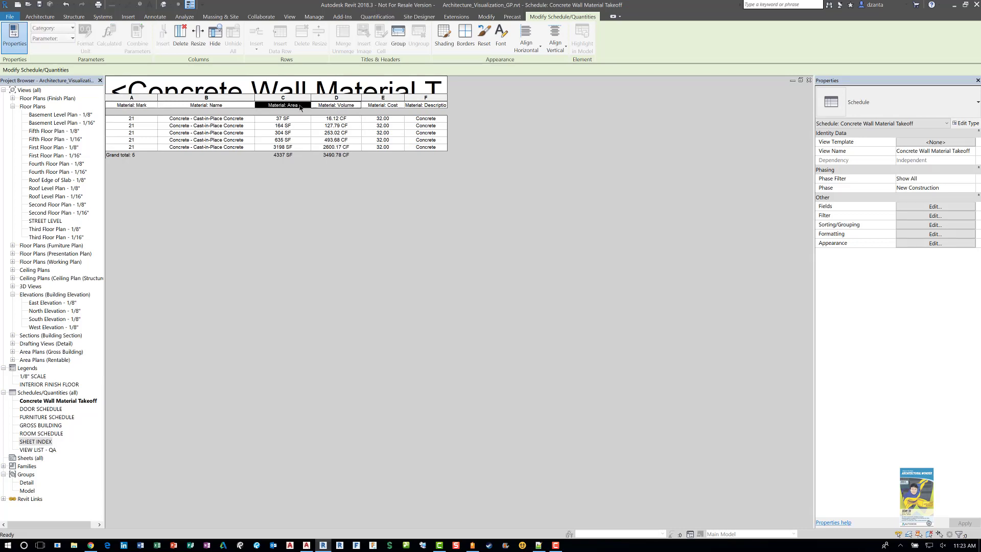
left_click(399, 37)
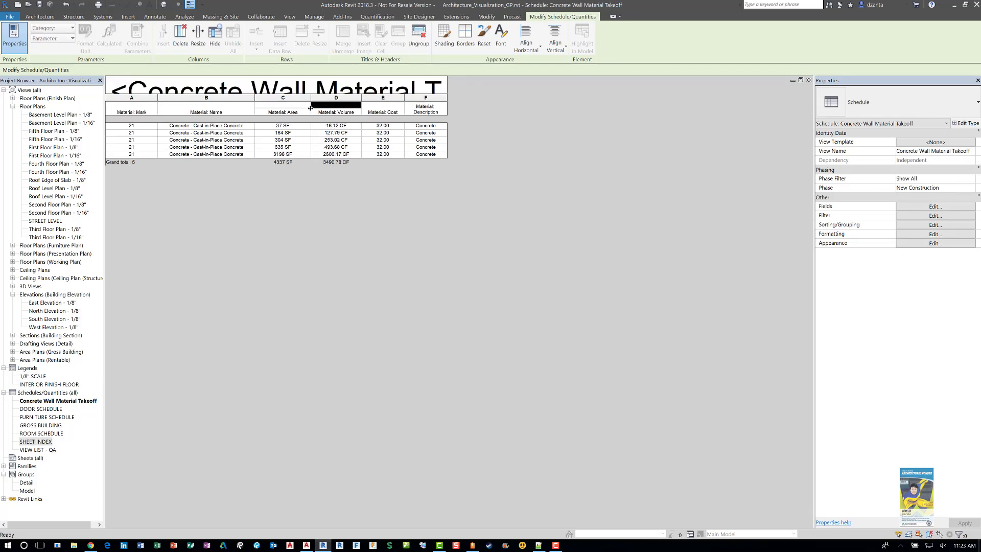
left_click(311, 105)
type("Material Math Data")
key("Return")
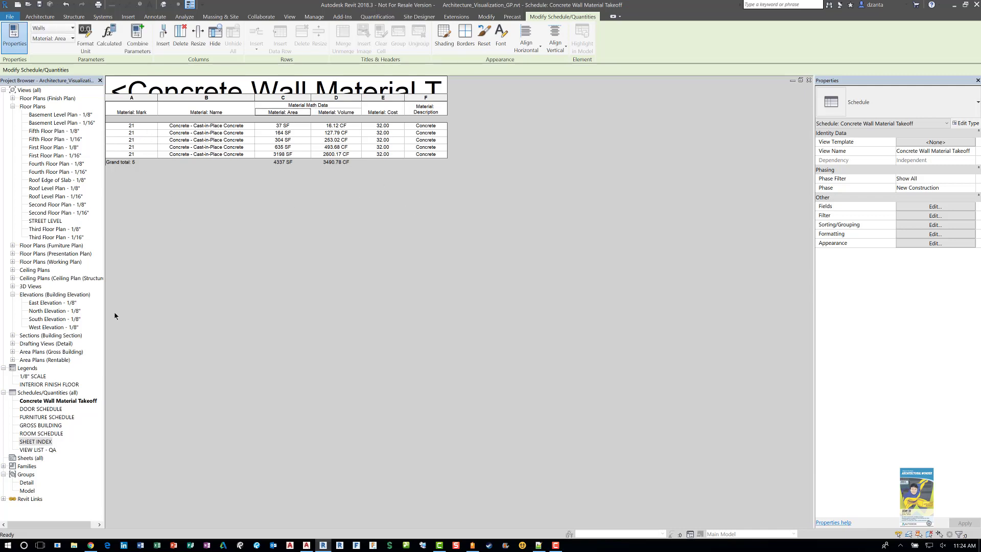
Step: Create new sheet A-011 and place the Concrete Wall Material Takeoff schedule on it
right_click(30, 459)
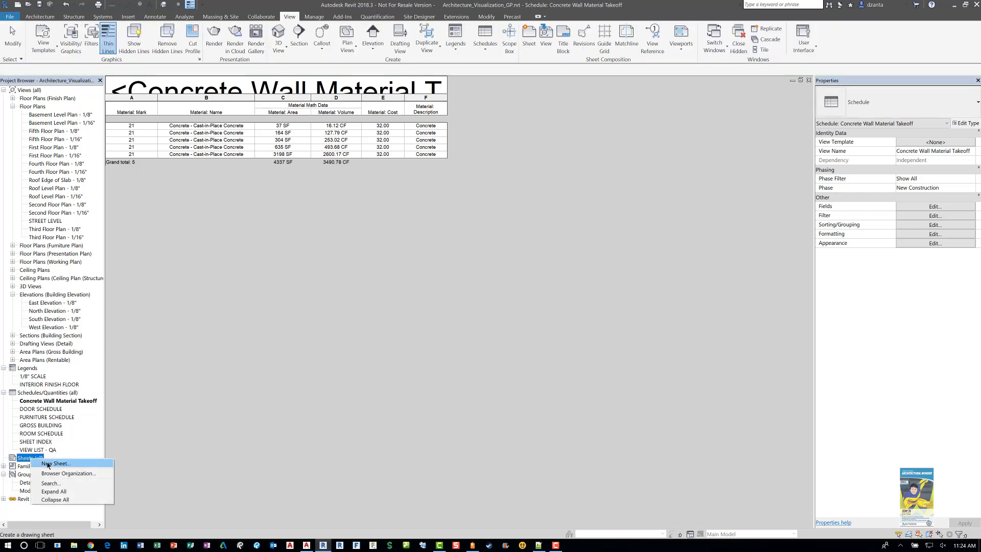
left_click(51, 463)
left_click(526, 378)
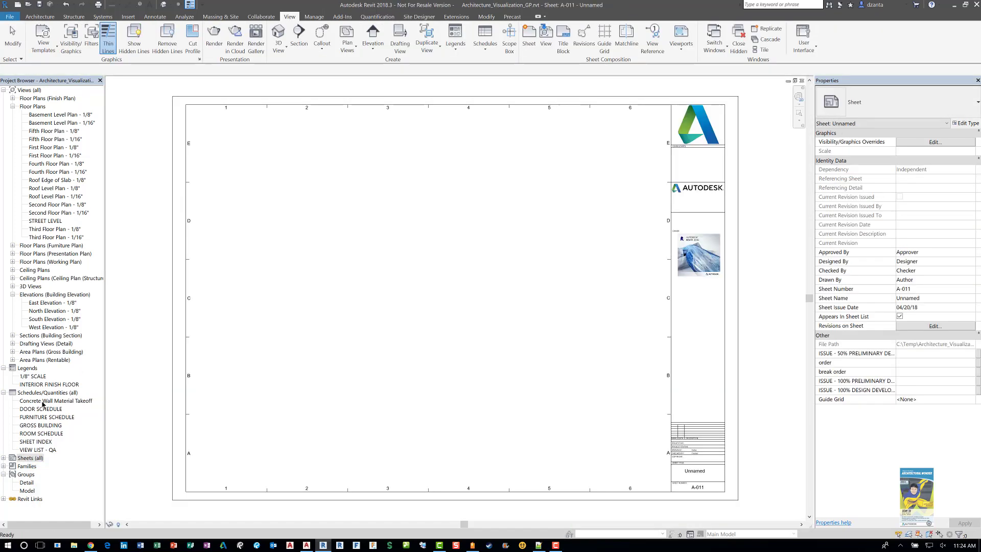
left_click(41, 402)
left_click_drag(571, 236, 571, 236)
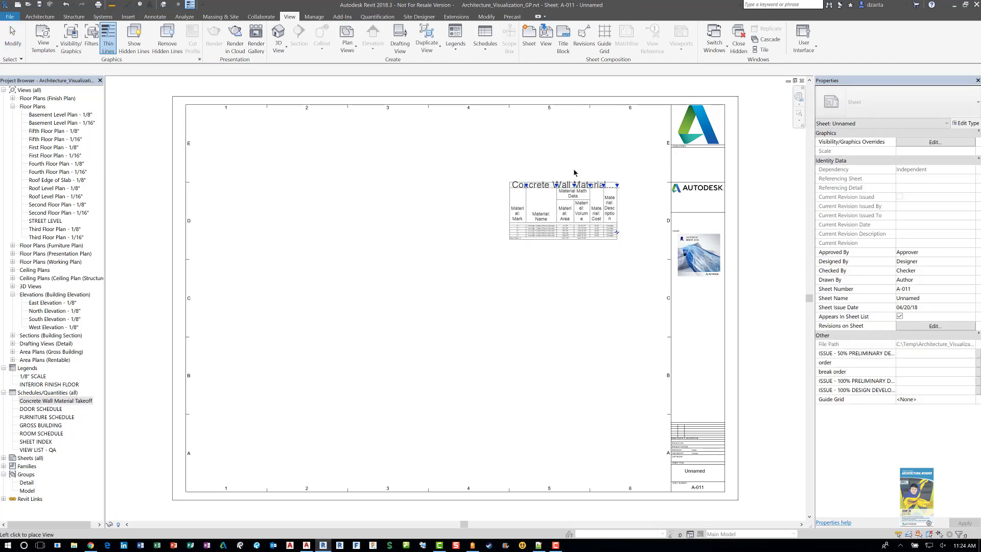
left_click(605, 151)
scroll(613, 143, "up", 4)
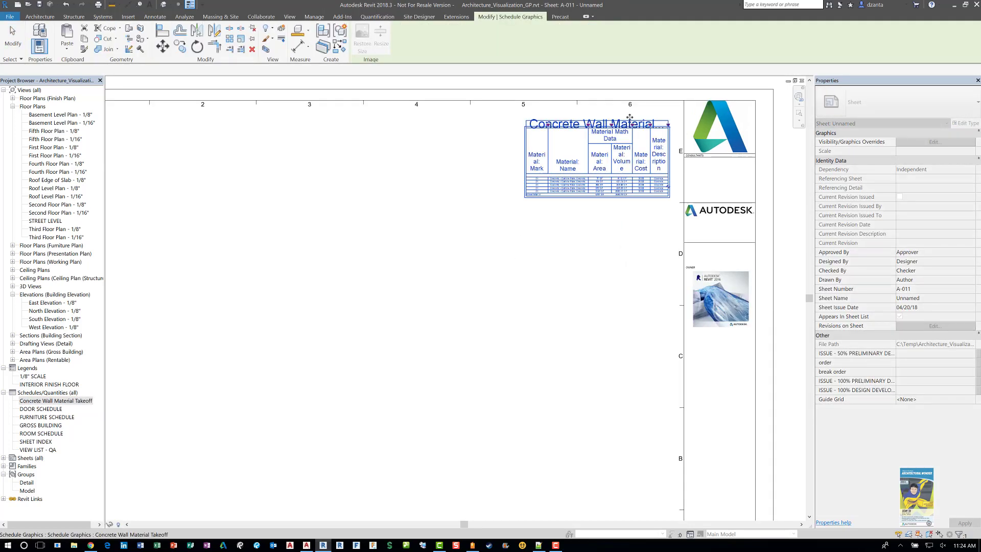
middle_click_drag(538, 166, 421, 184)
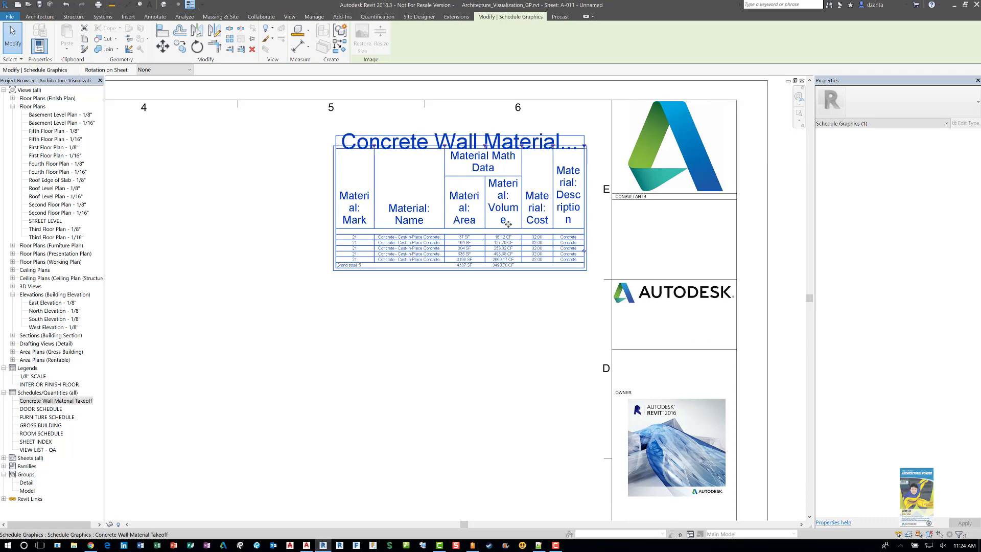
left_click_drag(467, 198, 372, 223)
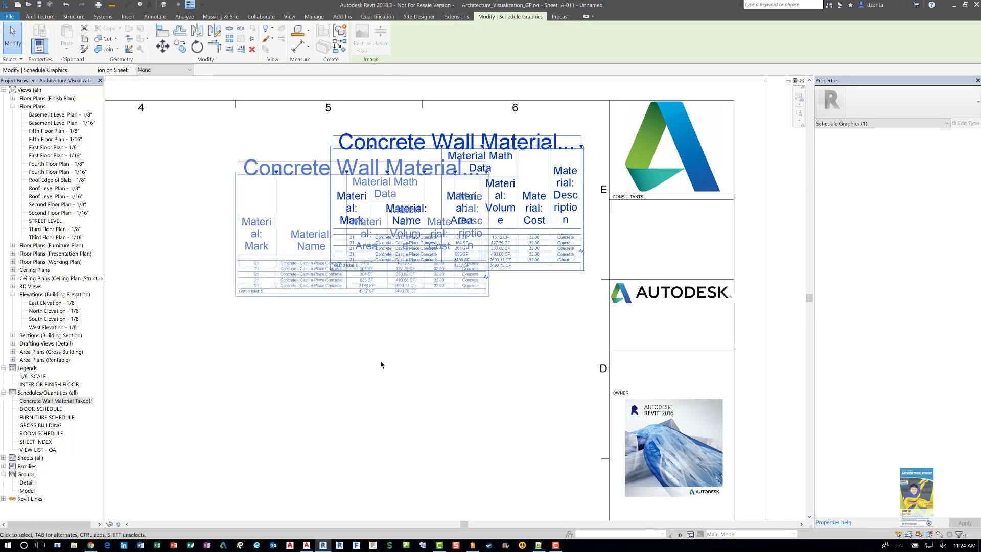
left_click(360, 336)
Step: Widen the Mark, Name, Description and Area columns and reposition the schedule on the sheet
left_click(327, 295)
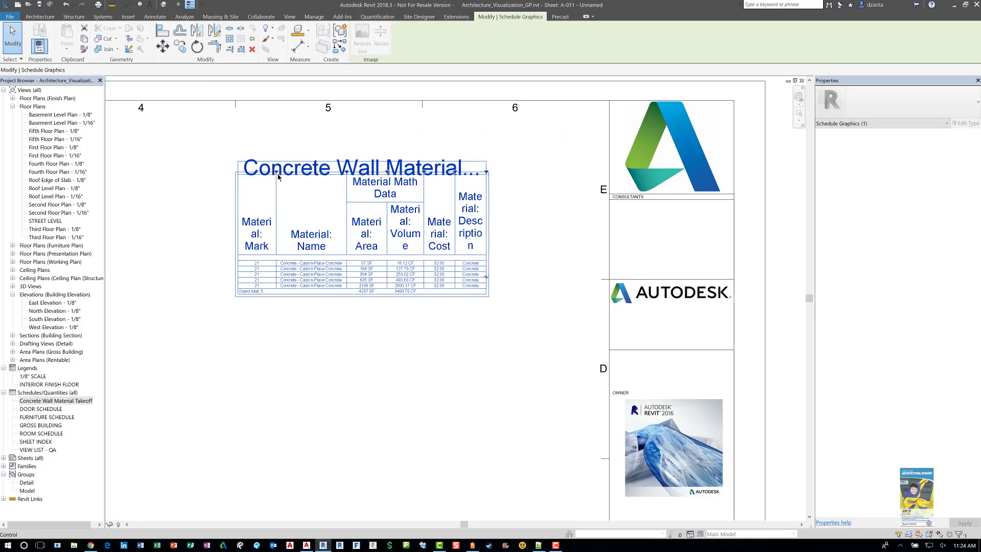
left_click_drag(280, 177, 321, 176)
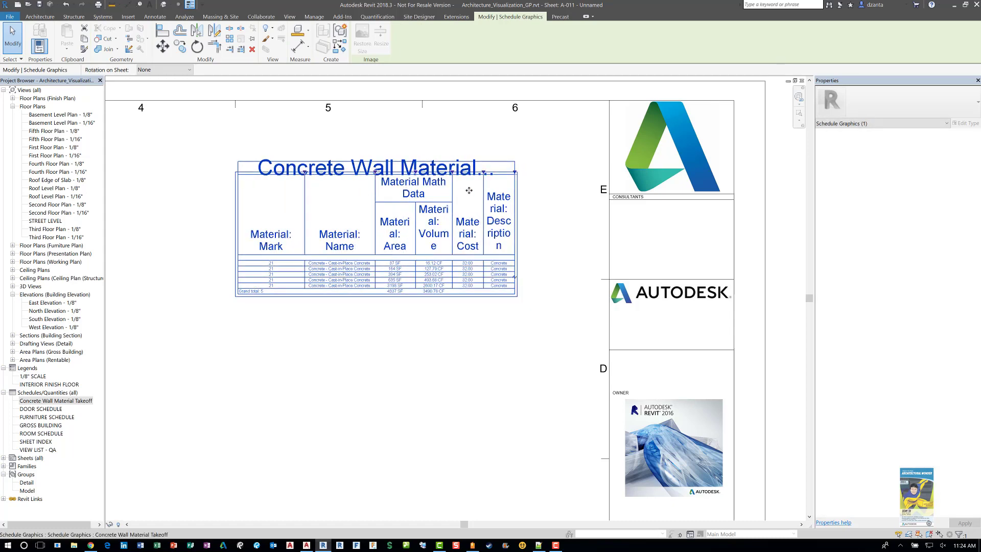
left_click_drag(515, 173, 484, 174)
left_click_drag(415, 175, 456, 174)
scroll(400, 285, "down", 2)
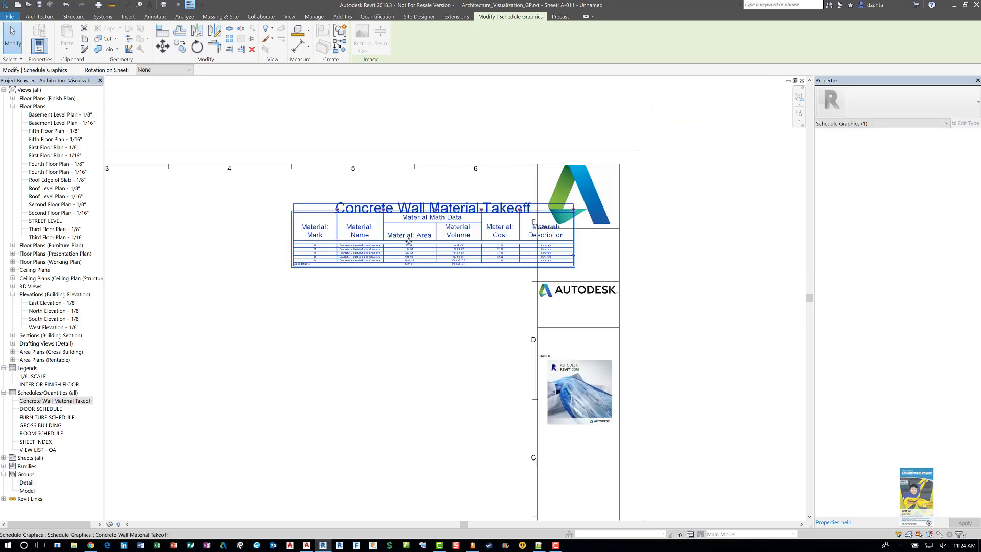
left_click_drag(409, 234, 324, 348)
left_click(382, 354)
scroll(382, 354, "up", 1)
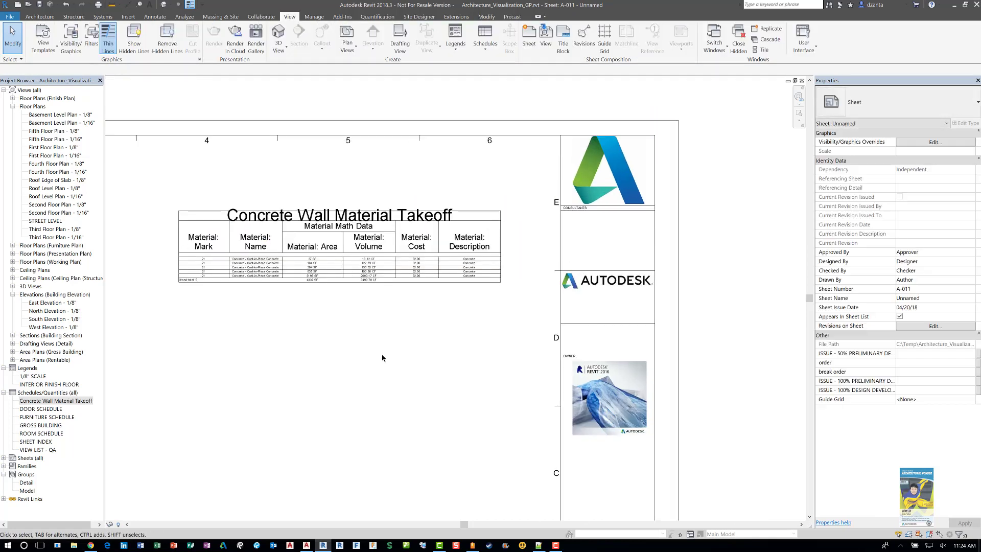
scroll(376, 335, "up", 1)
left_click(378, 256)
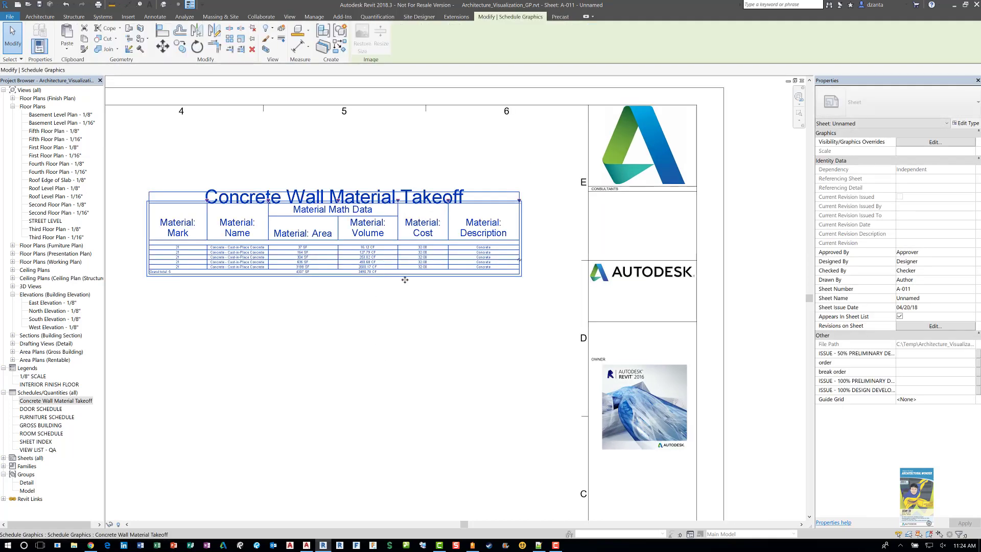
left_click(520, 260)
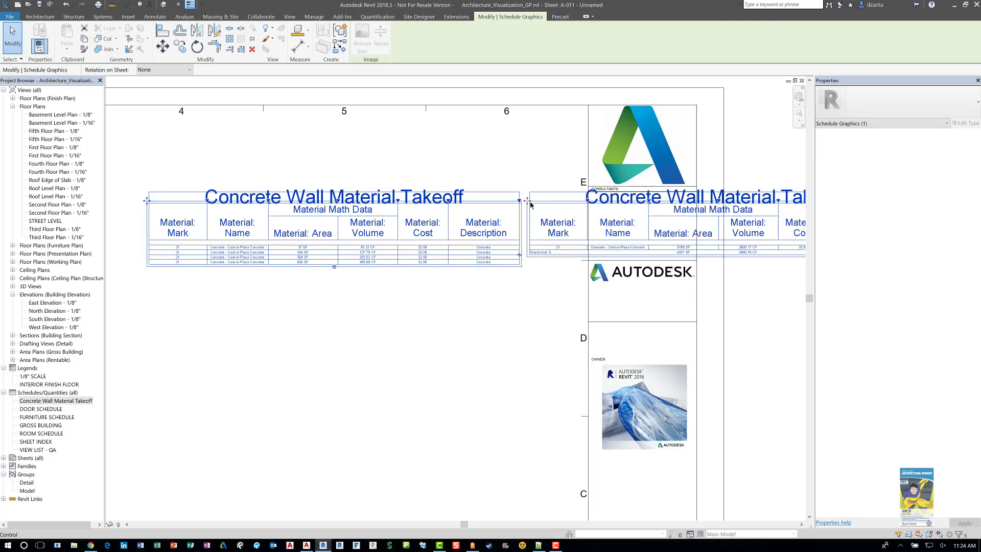
left_click_drag(527, 201, 251, 336)
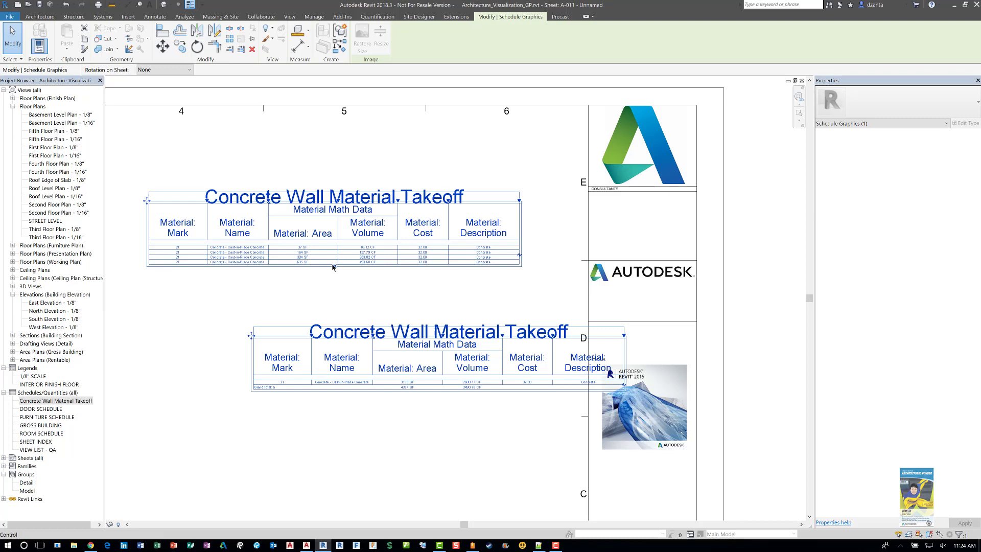
left_click_drag(335, 268, 334, 254)
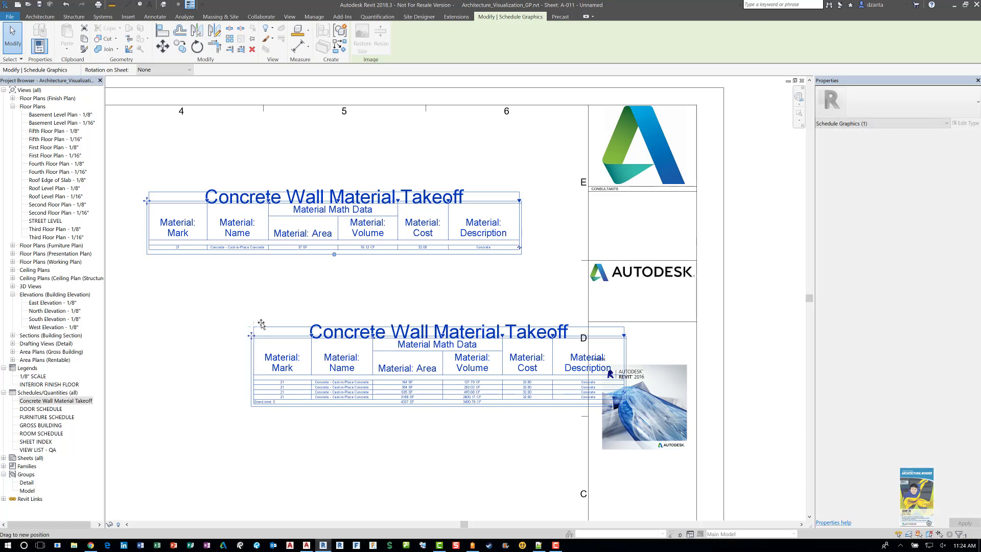
left_click_drag(251, 332, 165, 227)
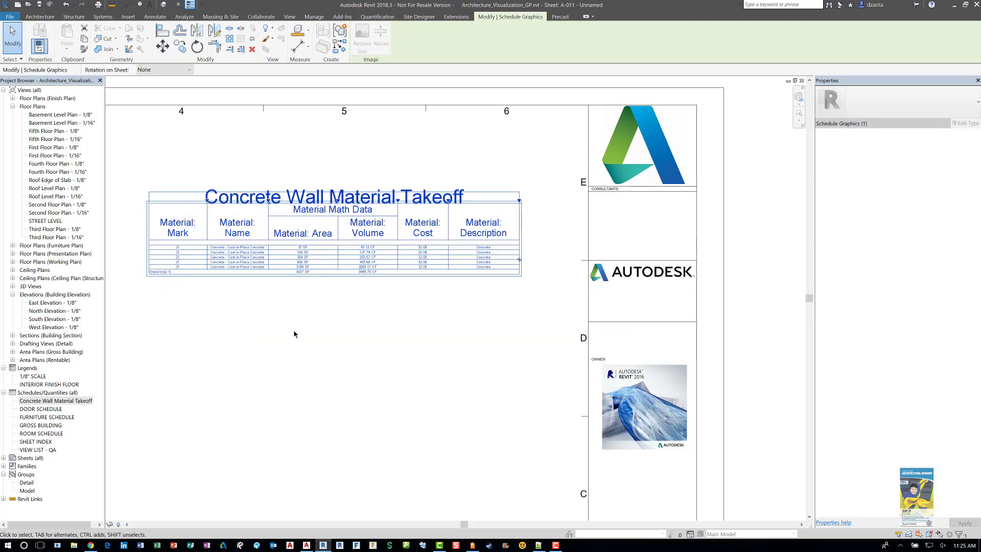
Step: Open the schedule view and make the title text bold, italic and green
left_click(294, 334)
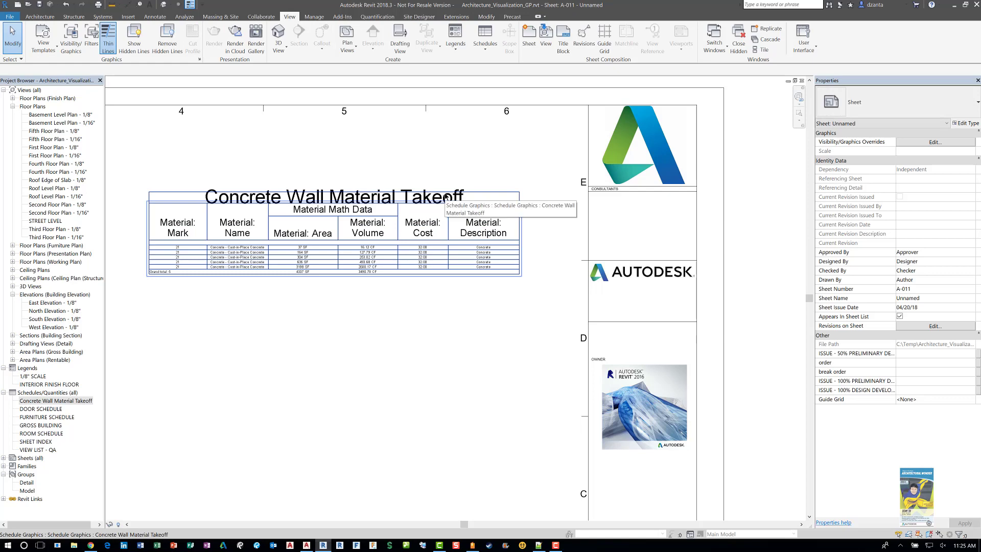
double_click(445, 196)
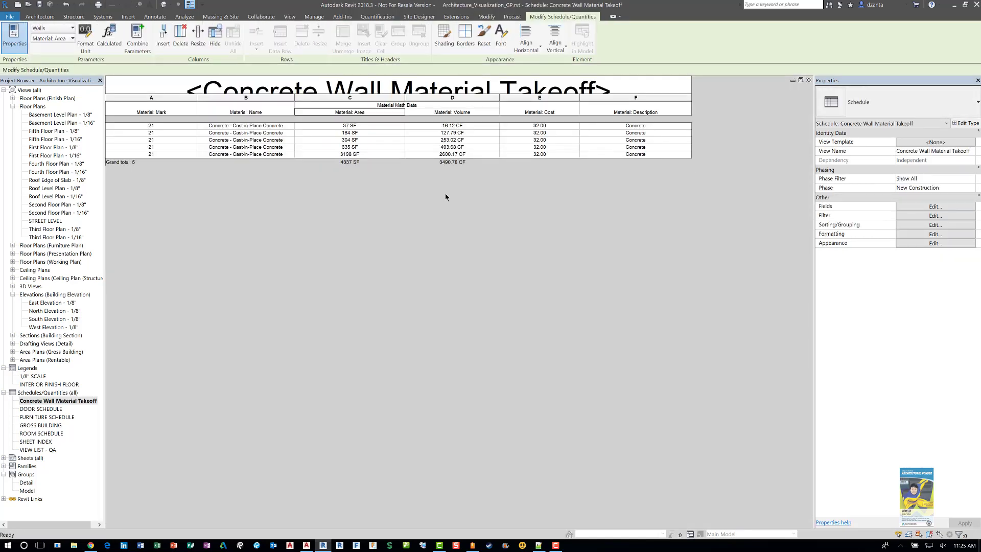
left_click(179, 86)
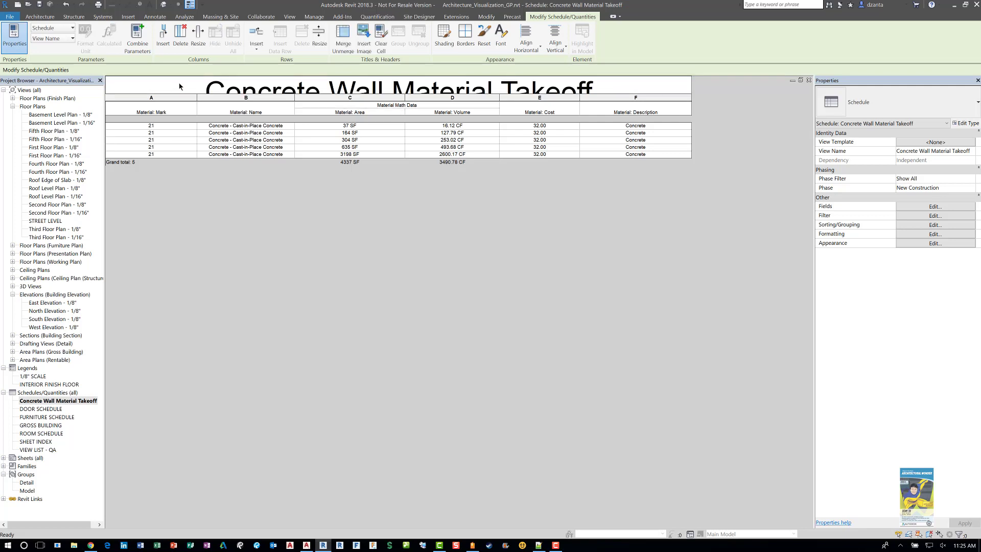
left_click(501, 36)
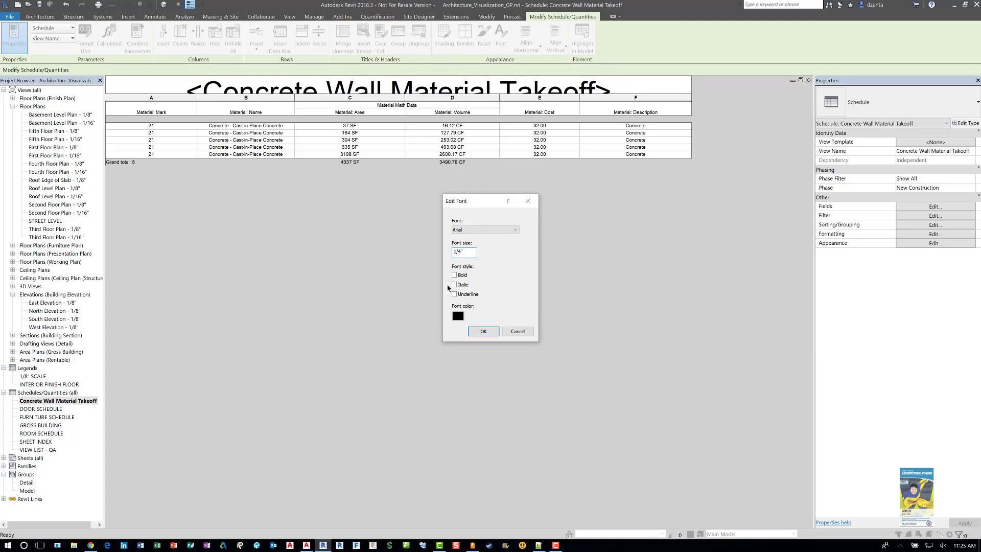
left_click(457, 316)
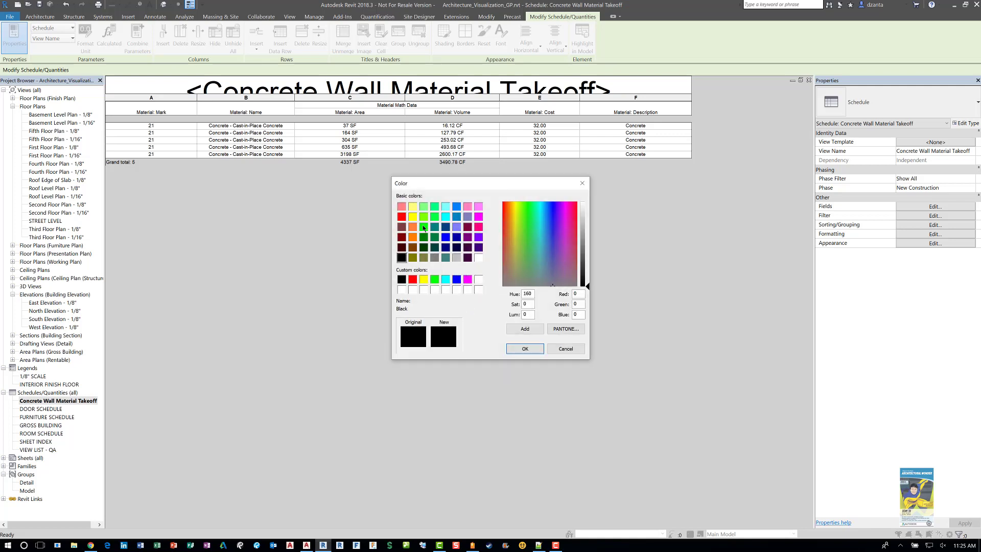
left_click(424, 228)
left_click(526, 349)
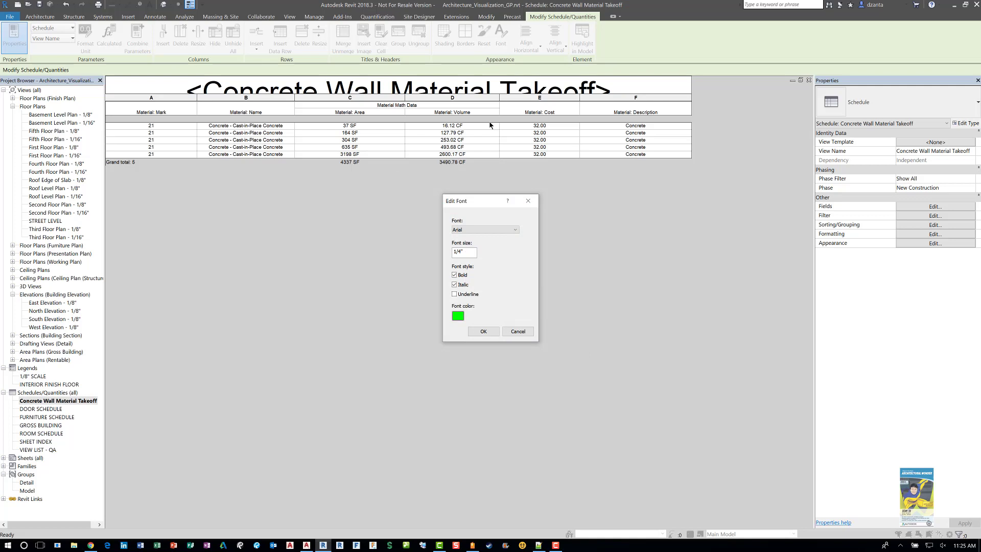
left_click(484, 333)
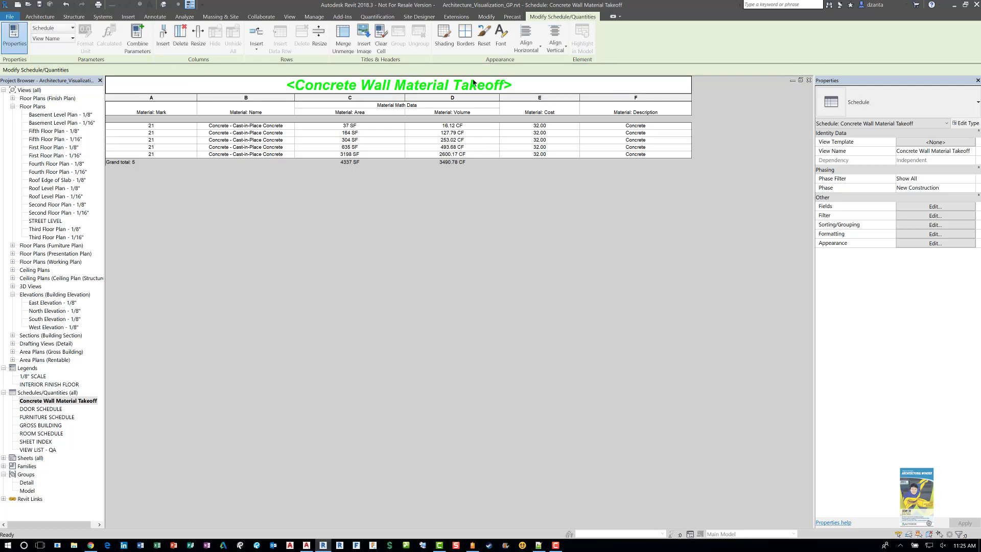
Step: Shade the title cell background cyan
left_click(444, 35)
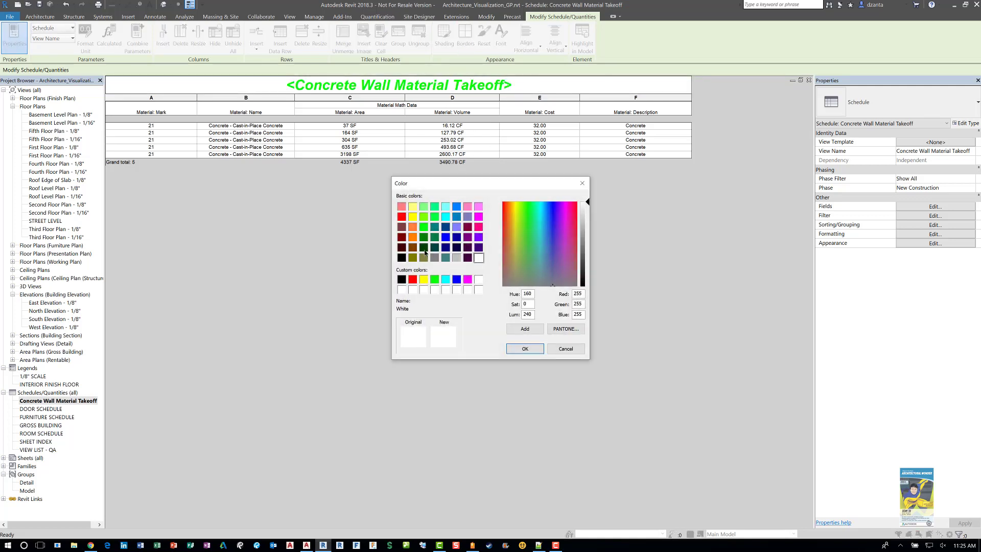
left_click(448, 219)
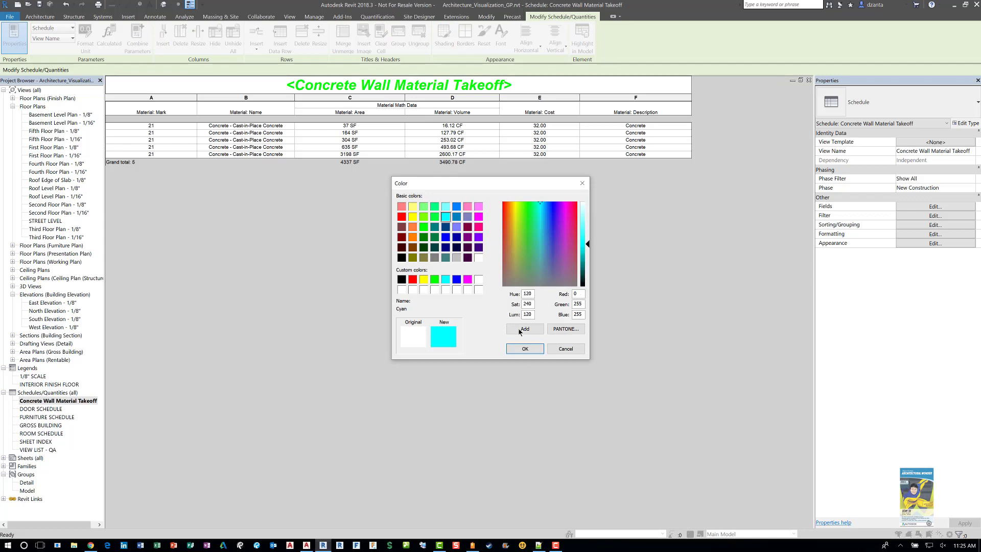
left_click(525, 350)
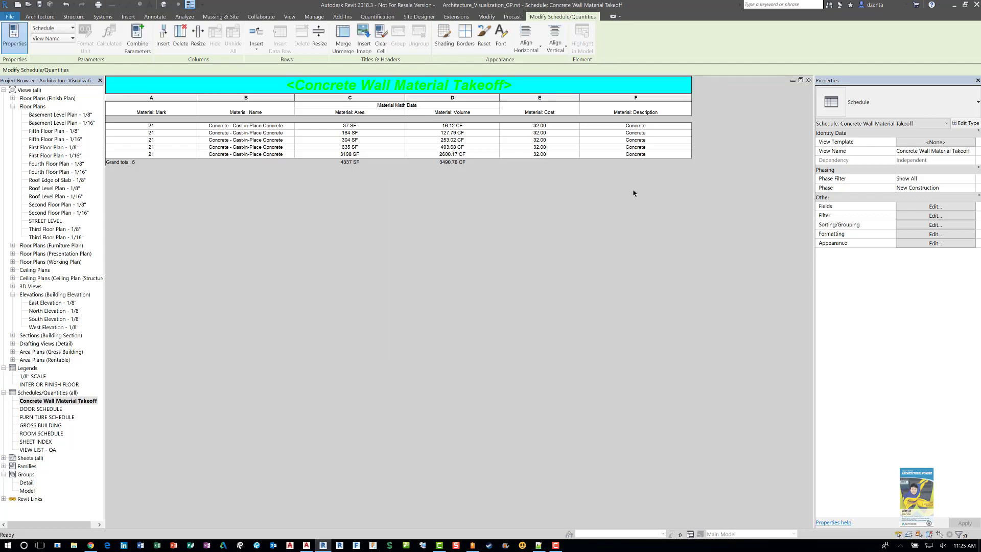
Step: Close the takeoff schedule and recenter sheet A-011 on its green-on-cyan titled schedule
left_click(809, 80)
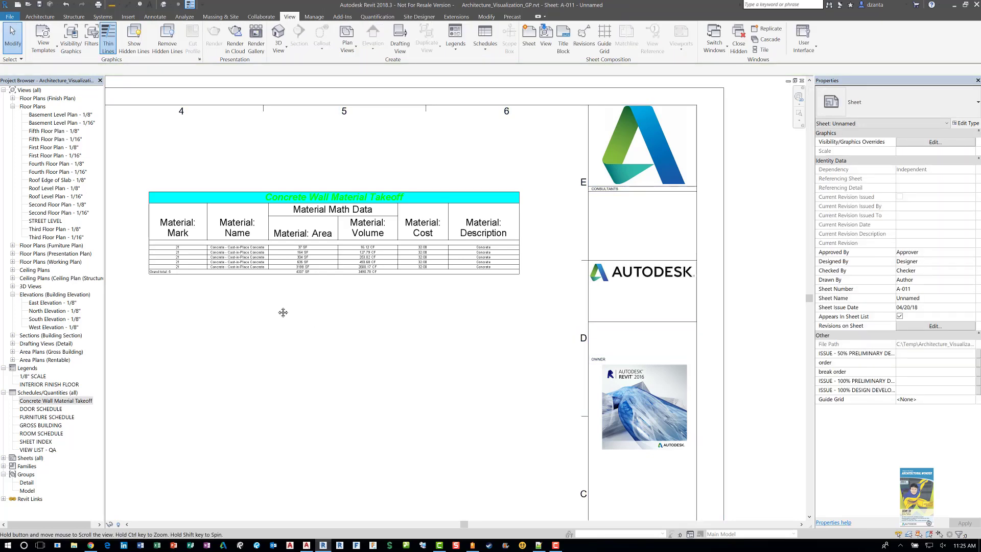
middle_click_drag(258, 312, 358, 295)
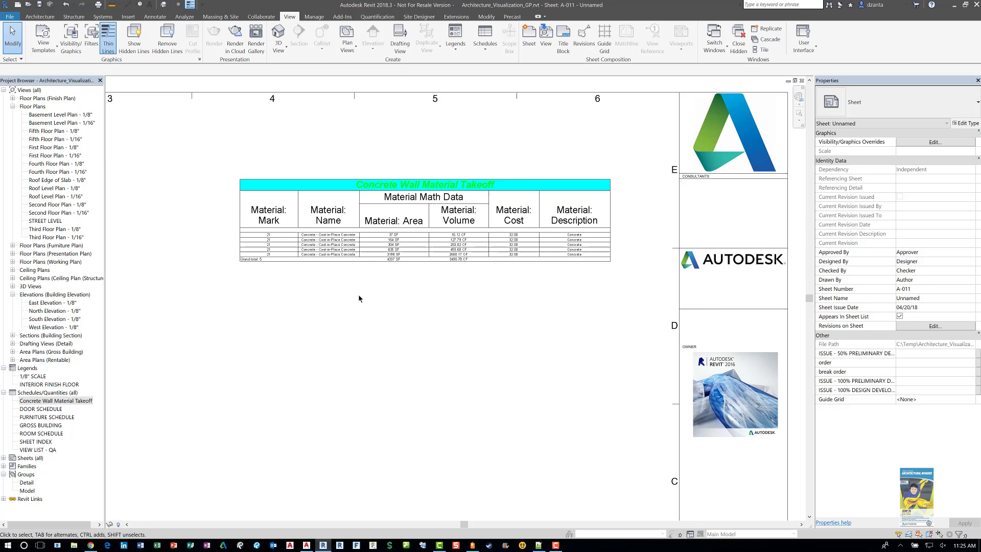